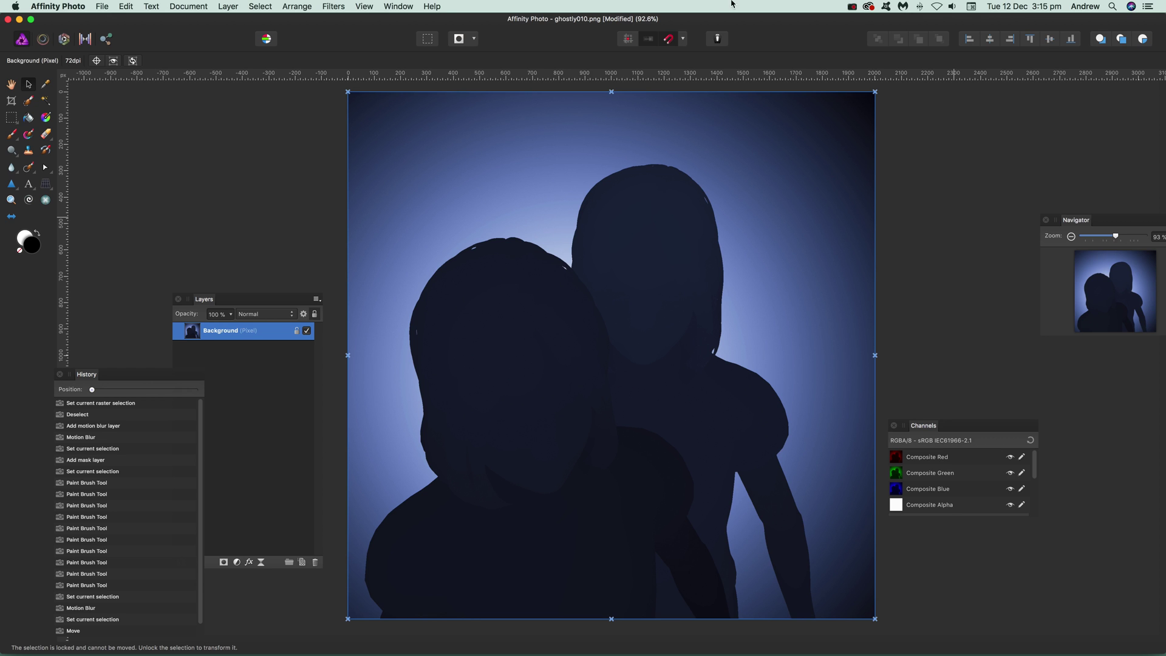
Step: Start a Motion Blur on the Background layer and compare its split and side-by-side before/after previews, returning to the single view
{"action": "left_click", "coordinate": [331, 7]}
{"action": "mouse_move", "coordinate": [337, 43]}
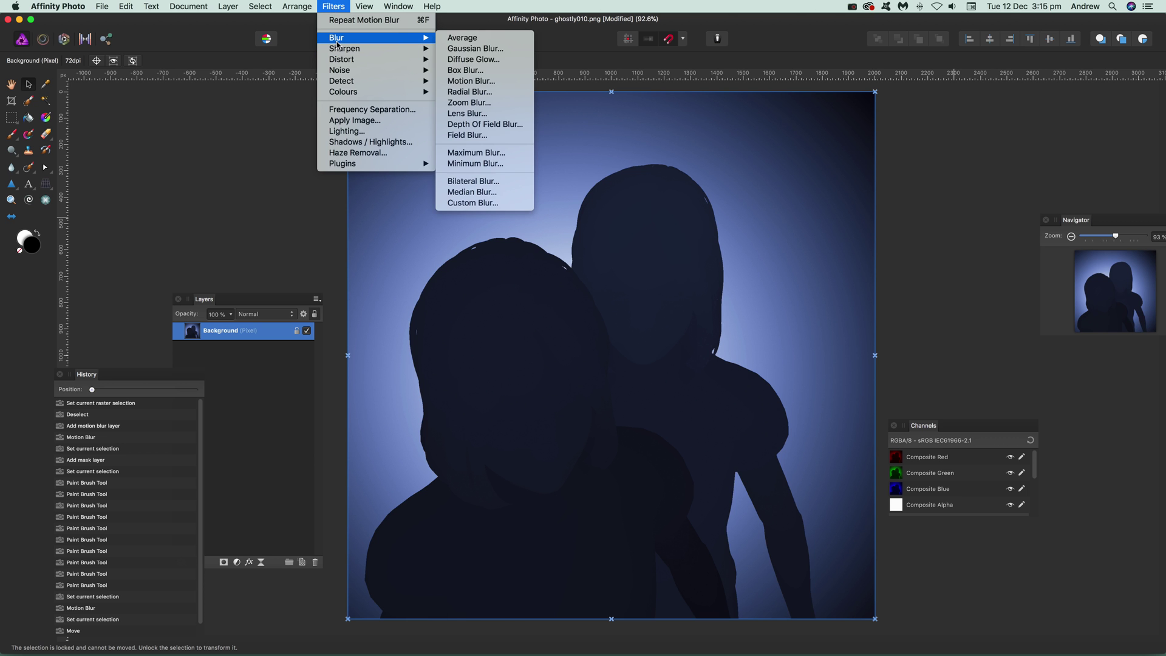
{"action": "left_click", "coordinate": [494, 83]}
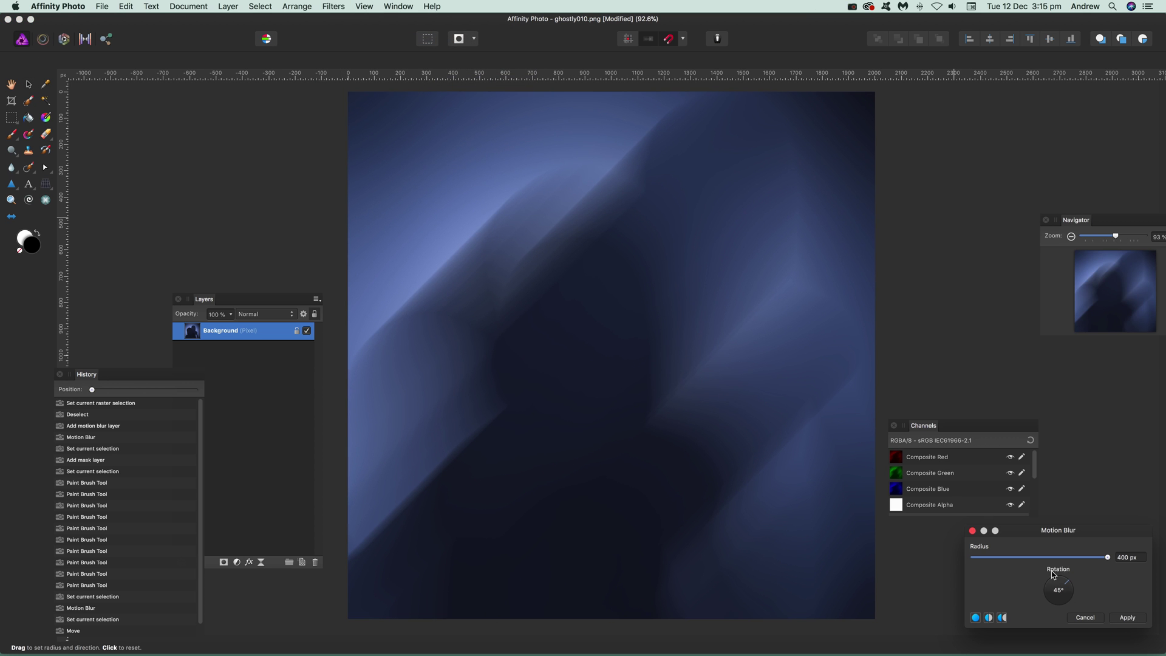
{"action": "left_click_drag", "start_coordinate": [1048, 530], "coordinate": [627, 315]}
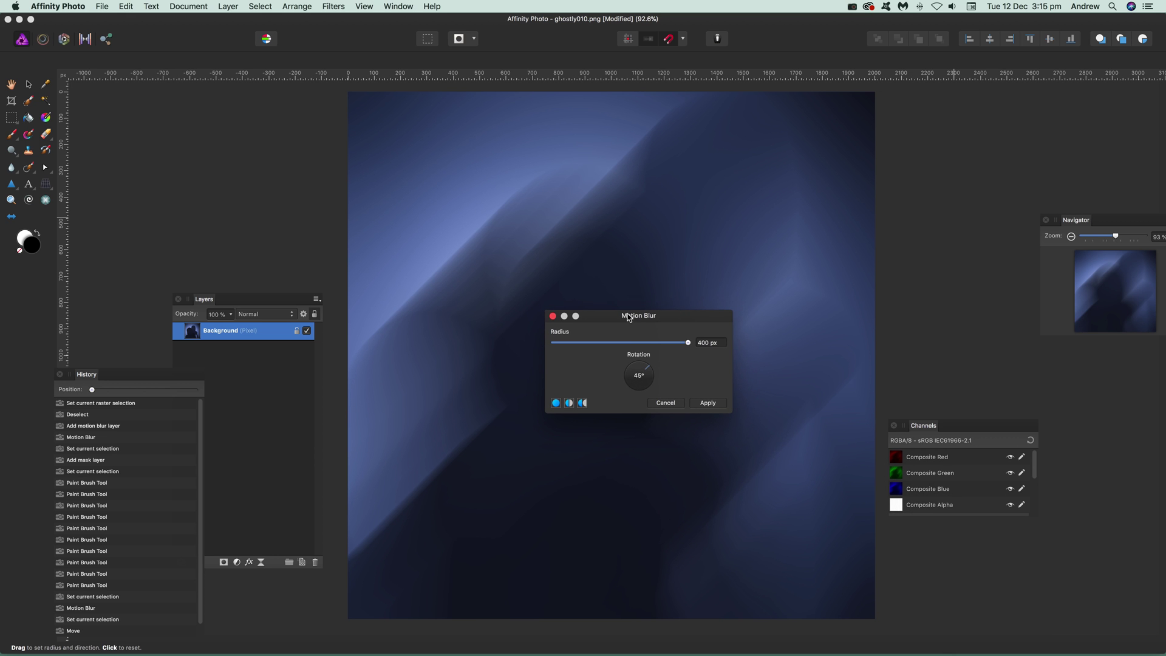
{"action": "left_click", "coordinate": [570, 404]}
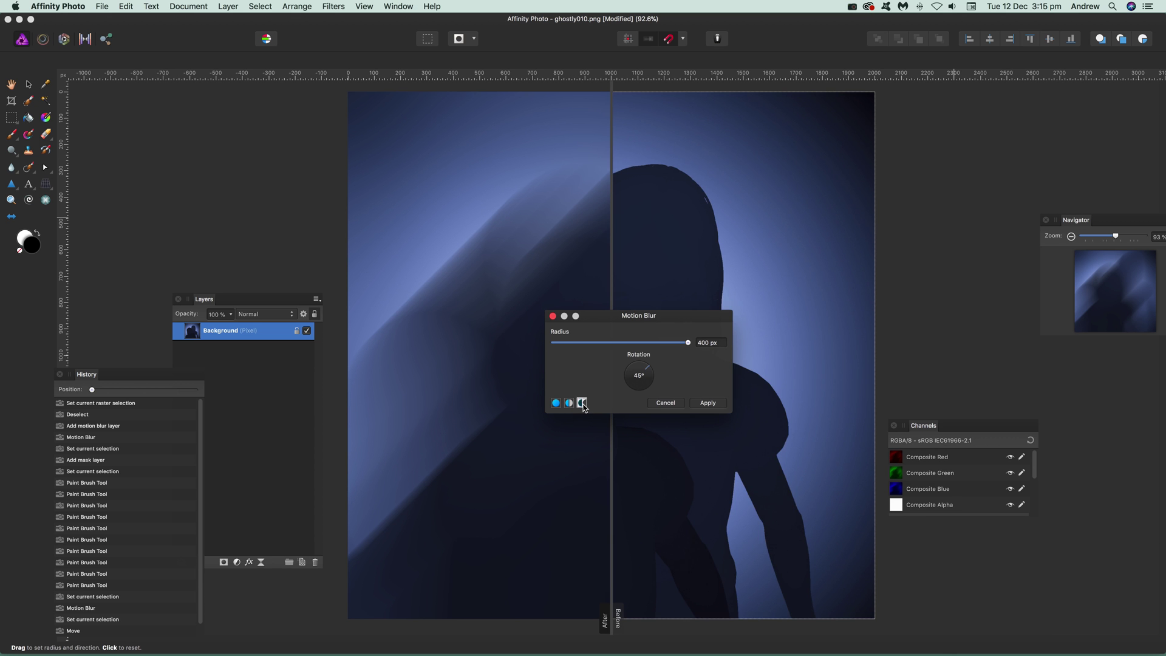
{"action": "left_click", "coordinate": [583, 404]}
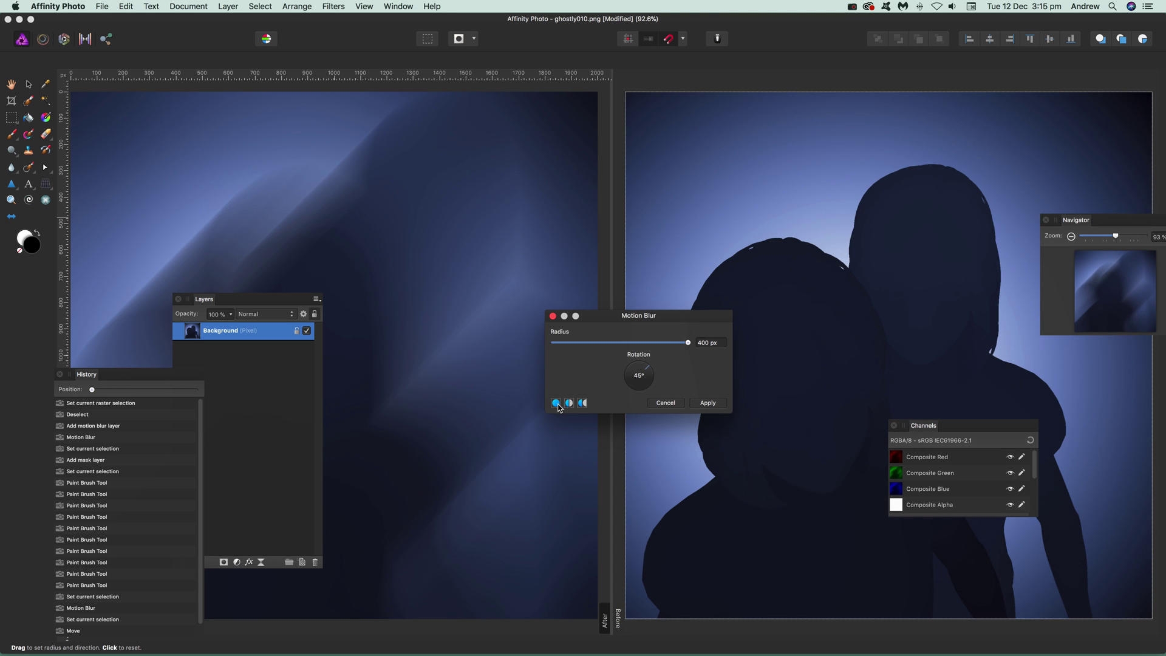
{"action": "left_click", "coordinate": [557, 404]}
{"action": "left_click_drag", "start_coordinate": [601, 322], "coordinate": [684, 311]}
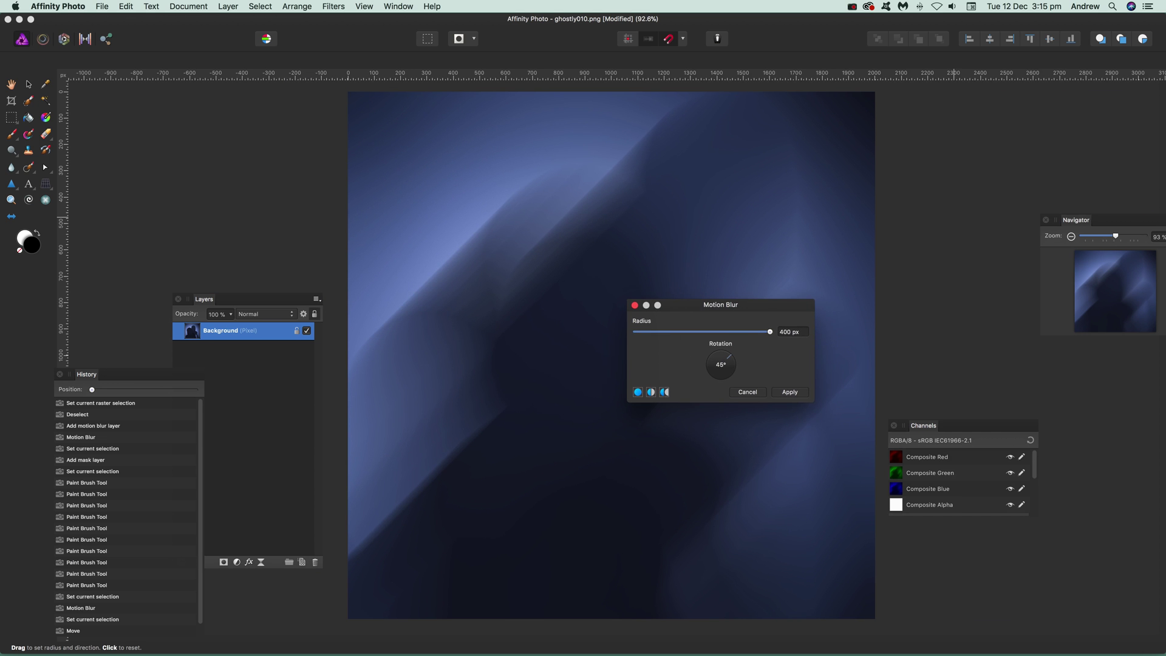
Step: Try the Motion Blur with a radius of about 86 px and a rotation of 163°
{"action": "type", "text": "100"}
{"action": "key", "text": "Return"}
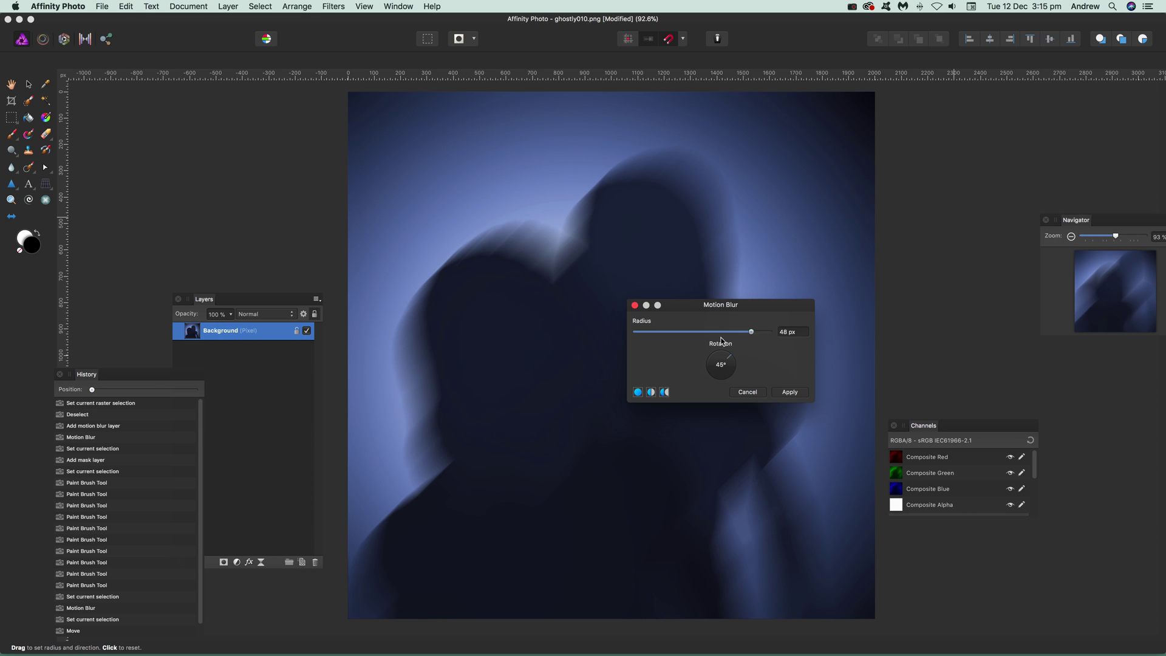
{"action": "left_click", "coordinate": [665, 332]}
{"action": "left_click_drag", "start_coordinate": [666, 341], "coordinate": [782, 341]}
{"action": "left_click", "coordinate": [733, 365]}
{"action": "left_click_drag", "start_coordinate": [735, 369], "coordinate": [729, 377]}
{"action": "mouse_move", "coordinate": [594, 450]}
{"action": "left_mouse_down"}
{"action": "mouse_move", "coordinate": [518, 448]}
{"action": "mouse_move", "coordinate": [609, 450]}
{"action": "mouse_move", "coordinate": [576, 441]}
{"action": "mouse_move", "coordinate": [574, 396]}
{"action": "mouse_move", "coordinate": [580, 510]}
{"action": "mouse_move", "coordinate": [566, 464]}
{"action": "mouse_move", "coordinate": [467, 473]}
{"action": "mouse_move", "coordinate": [591, 393]}
{"action": "mouse_move", "coordinate": [600, 455]}
{"action": "left_mouse_up"}
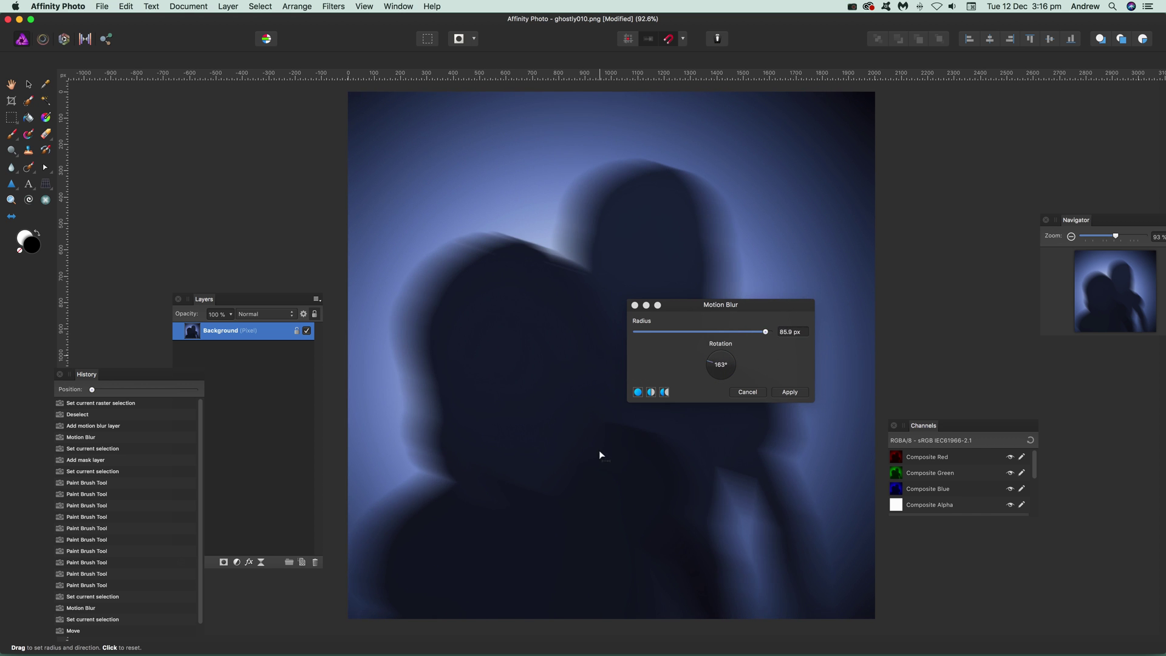
Step: Try Motion Blur radii of 400 px and 1024 px with the rotation turned to 270°, and cancel the filter
{"action": "left_click", "coordinate": [798, 334]}
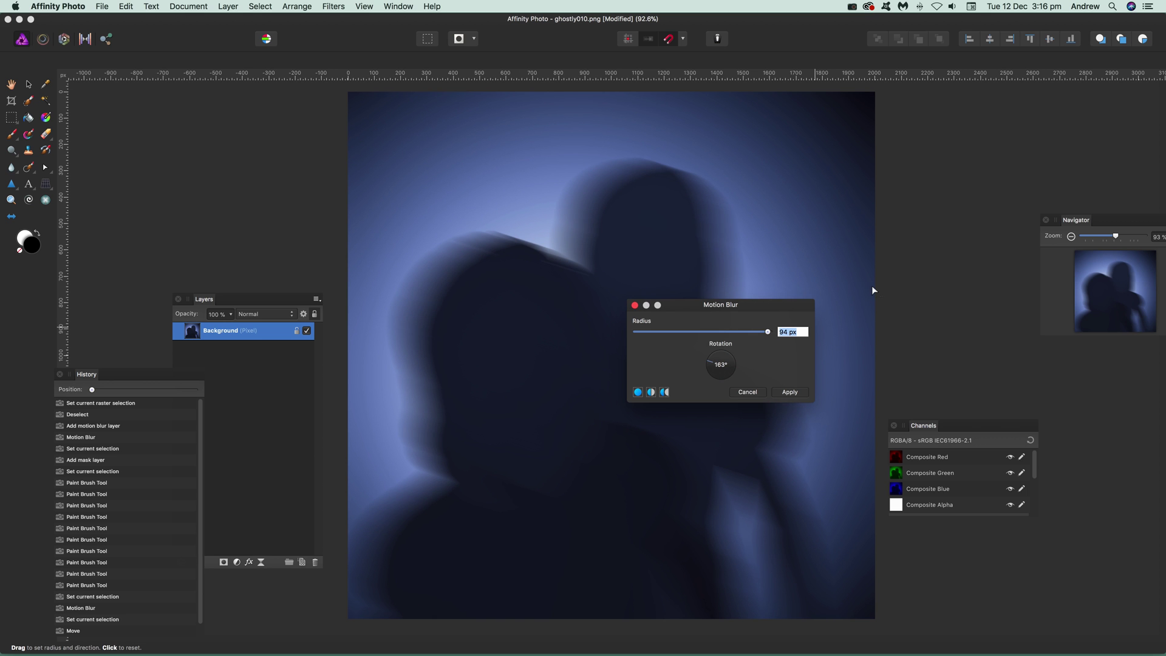
{"action": "type", "text": "400"}
{"action": "key", "text": "Return"}
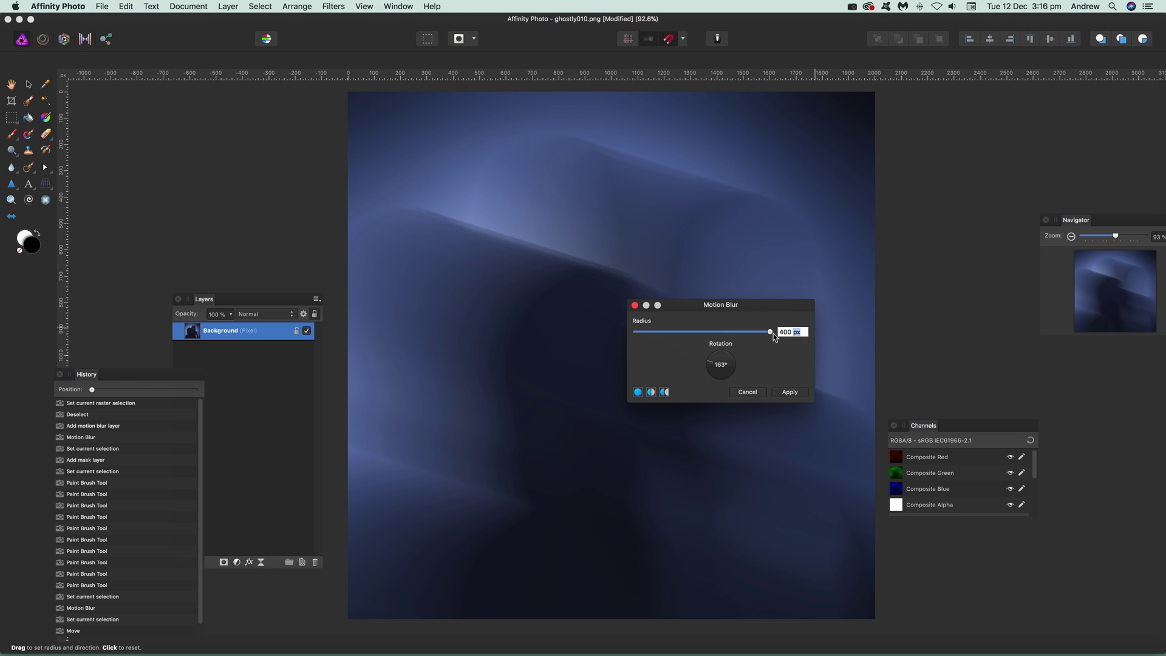
{"action": "type", "text": "102"}
{"action": "key", "text": "Return"}
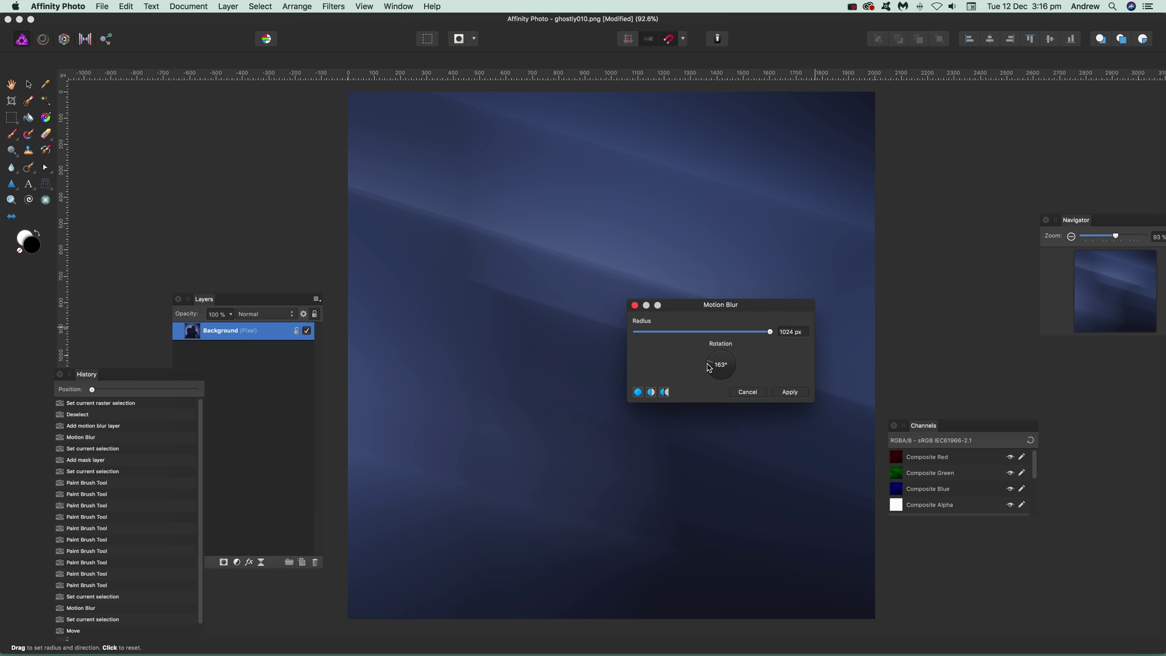
{"action": "mouse_move", "coordinate": [713, 367]}
{"action": "left_mouse_down"}
{"action": "mouse_move", "coordinate": [719, 360]}
{"action": "mouse_move", "coordinate": [719, 387]}
{"action": "left_mouse_up"}
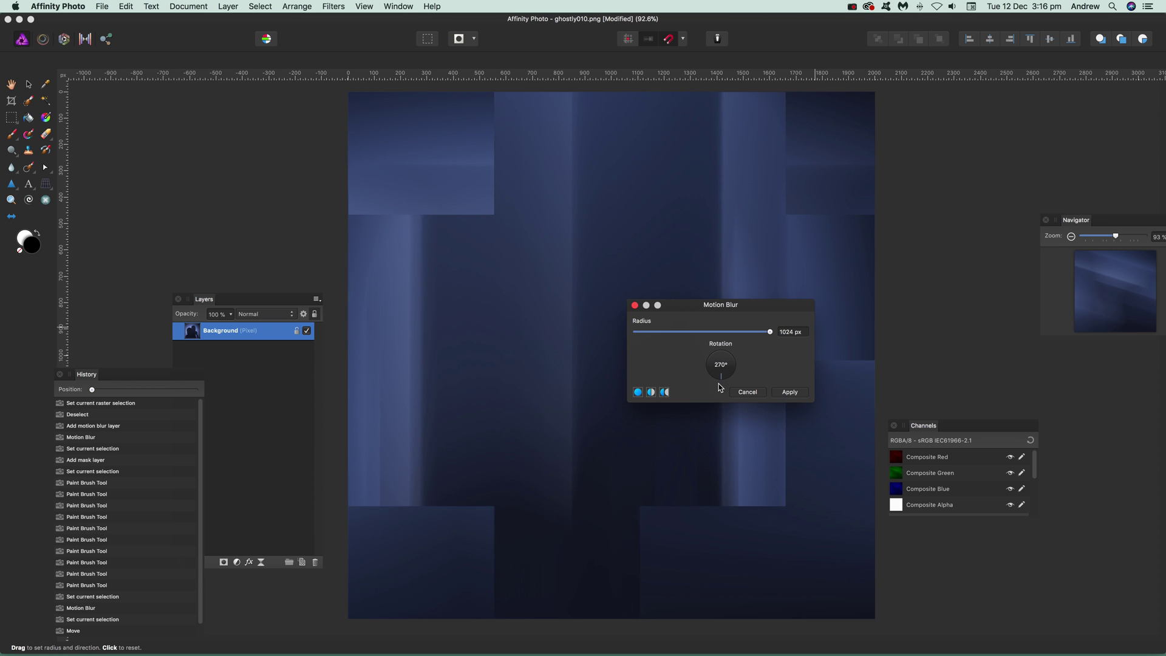
{"action": "left_click", "coordinate": [756, 396]}
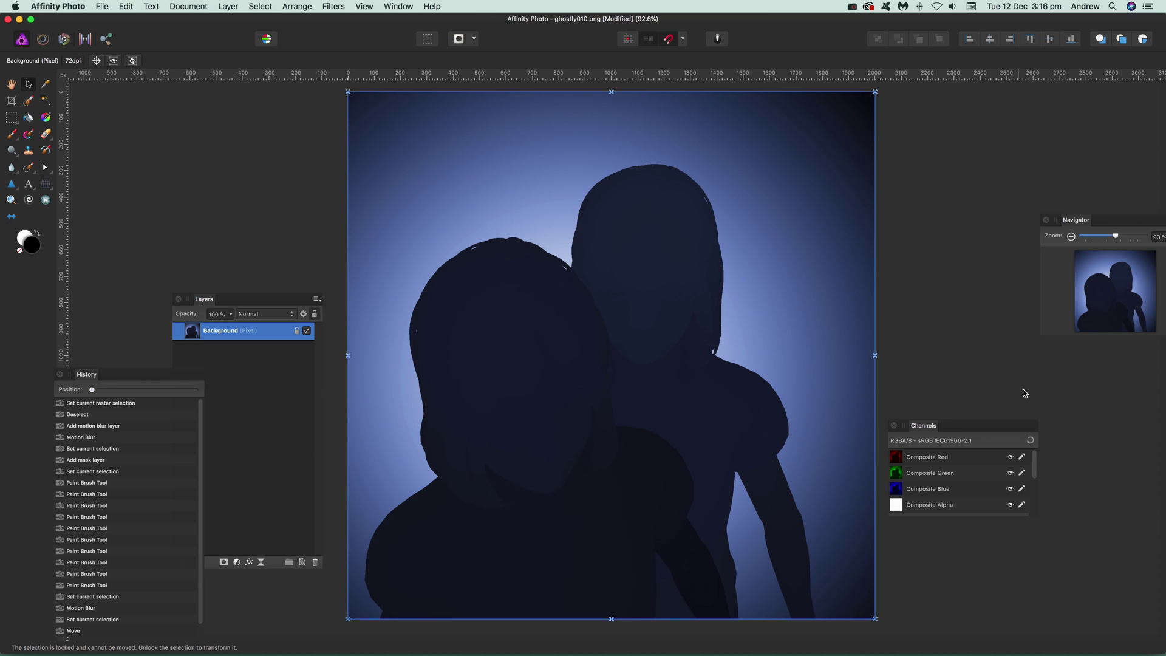
Step: Isolate the Composite Green channel for viewing and editing, and switch the isolation to the Composite Red channel
{"action": "left_click", "coordinate": [365, 7]}
{"action": "mouse_move", "coordinate": [384, 301]}
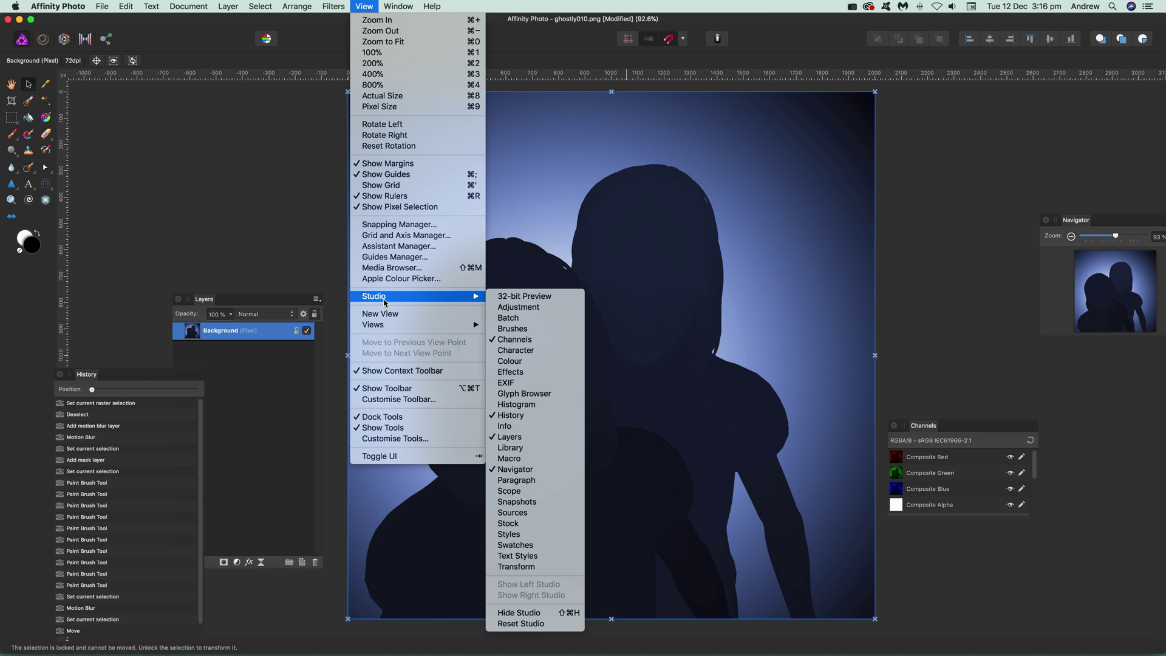
{"action": "left_click", "coordinate": [929, 430]}
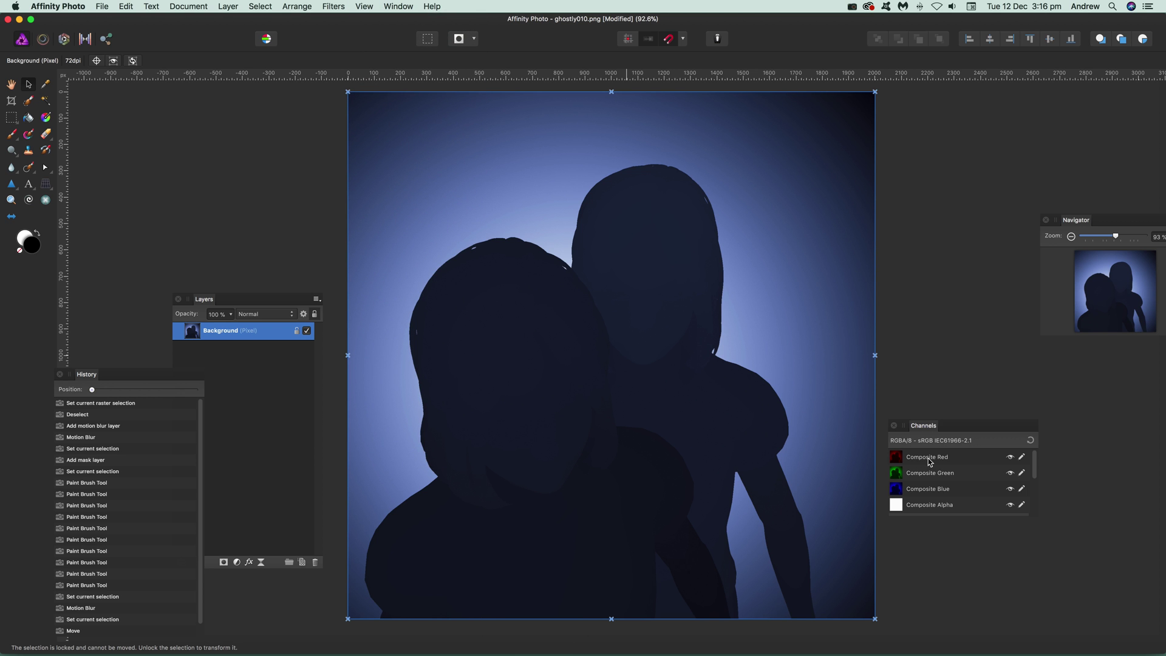
{"action": "left_click", "coordinate": [929, 461], "text": "alt"}
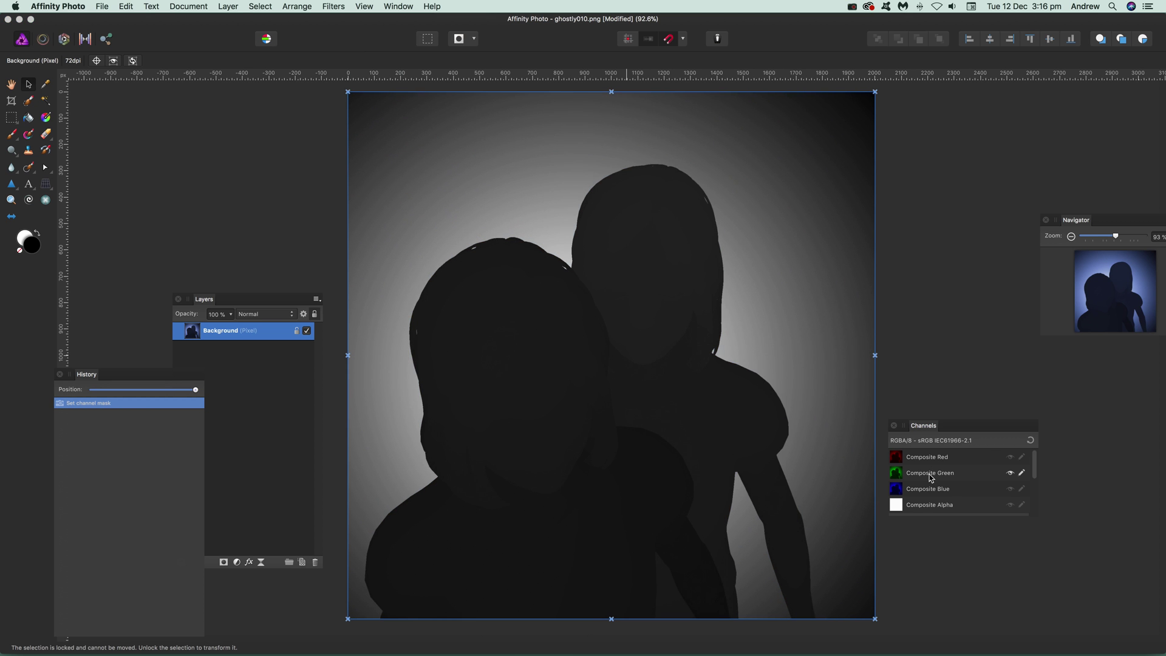
{"action": "left_click", "coordinate": [932, 460], "text": "alt"}
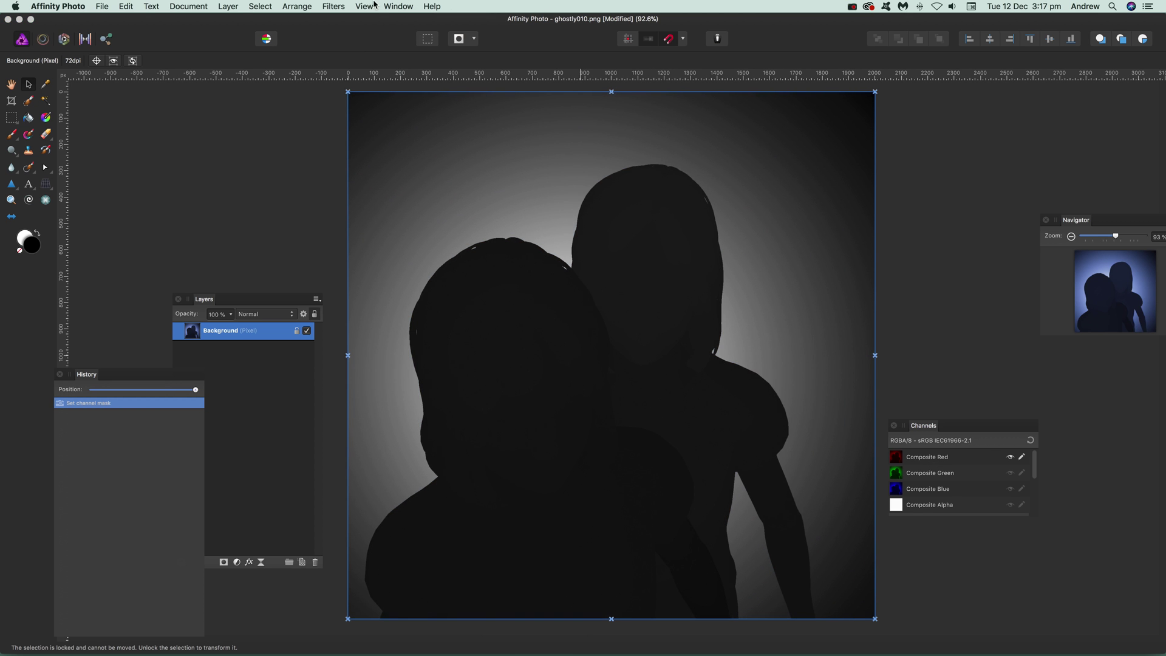
Step: Apply a Motion Blur of 1024 px radius at 45° to the isolated red channel and restore all composite channels
{"action": "left_click", "coordinate": [333, 6]}
{"action": "mouse_move", "coordinate": [336, 38]}
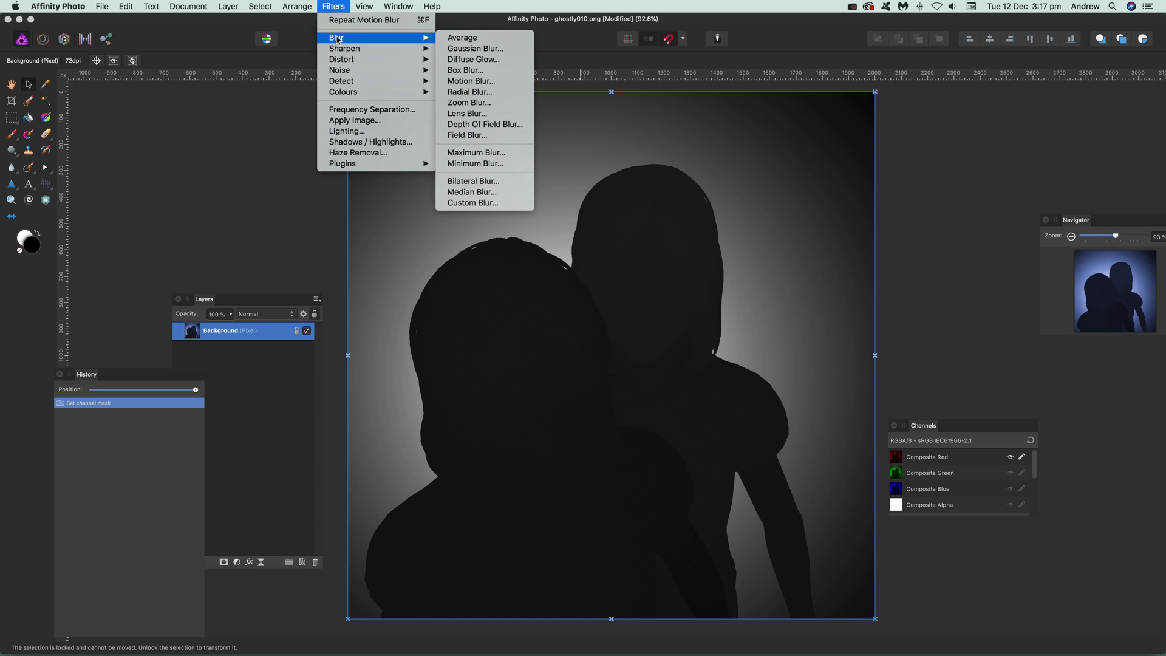
{"action": "left_click", "coordinate": [450, 82]}
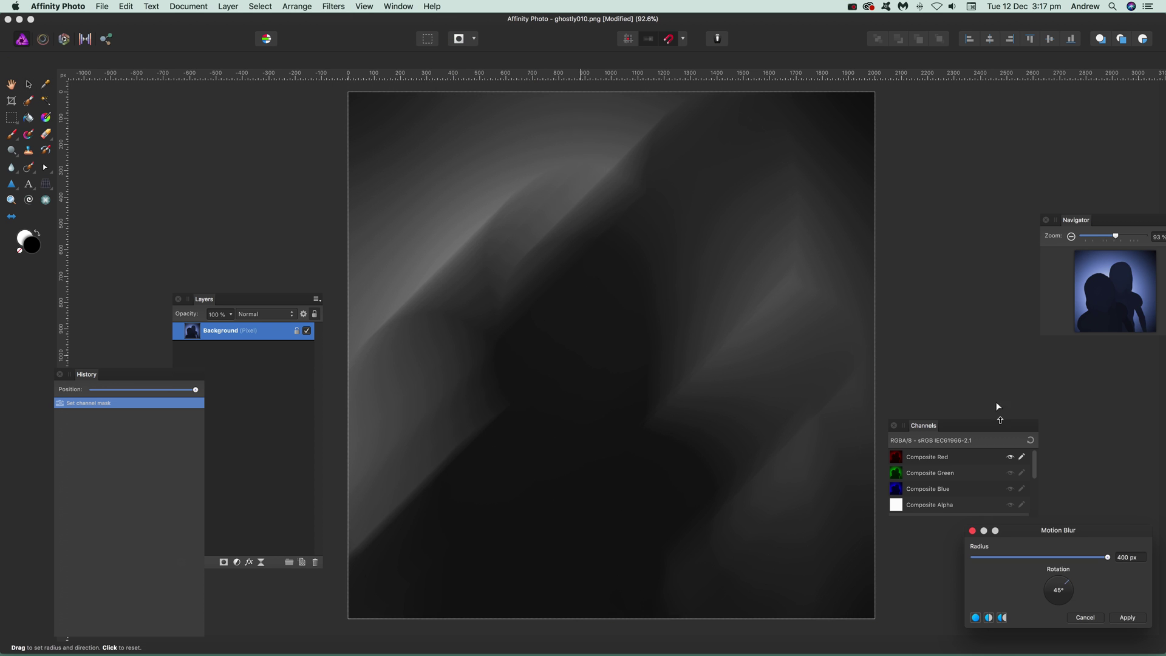
{"action": "left_click", "coordinate": [1134, 558]}
{"action": "type", "text": "1024"}
{"action": "key", "text": "Return"}
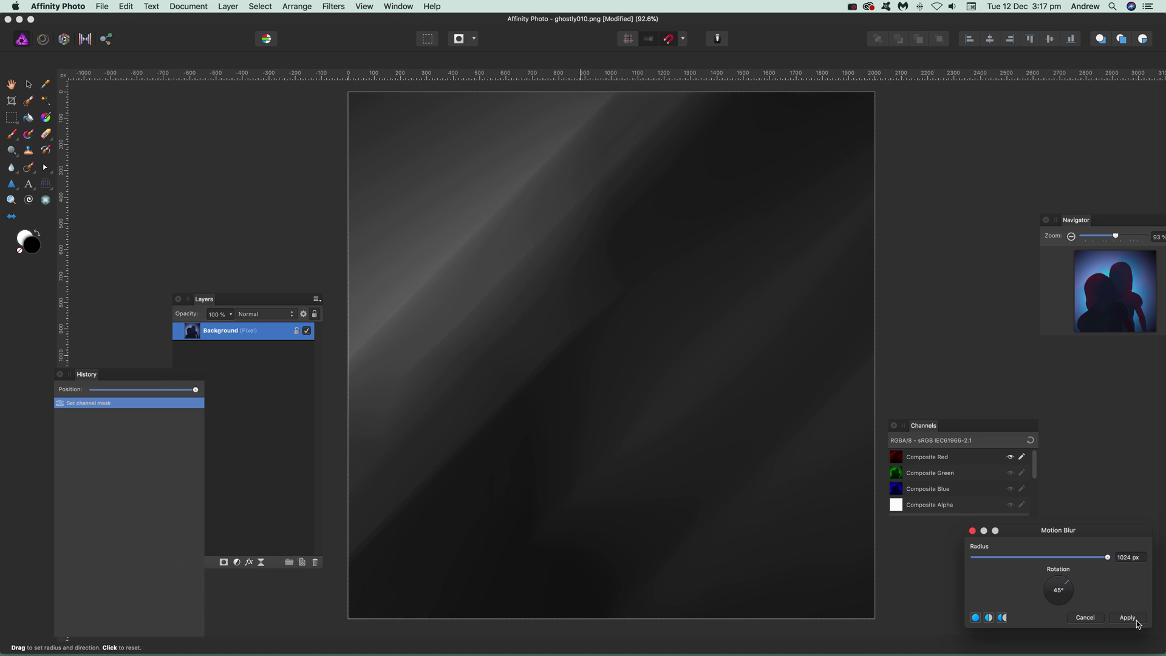
{"action": "left_click", "coordinate": [1129, 620]}
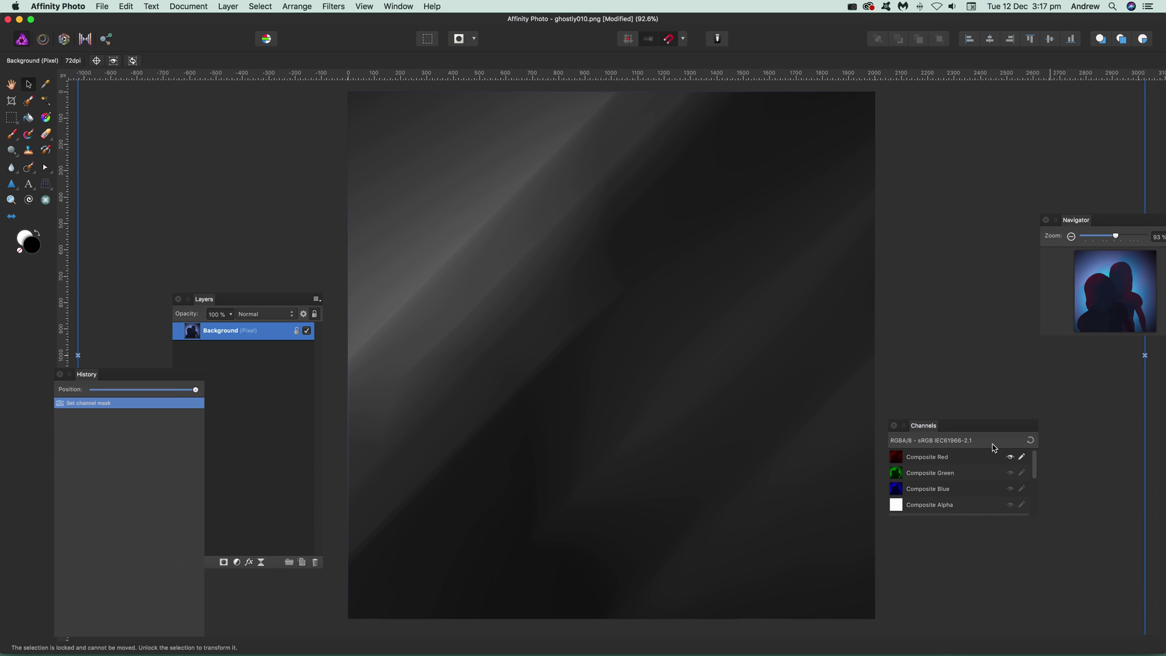
{"action": "left_click", "coordinate": [1032, 443]}
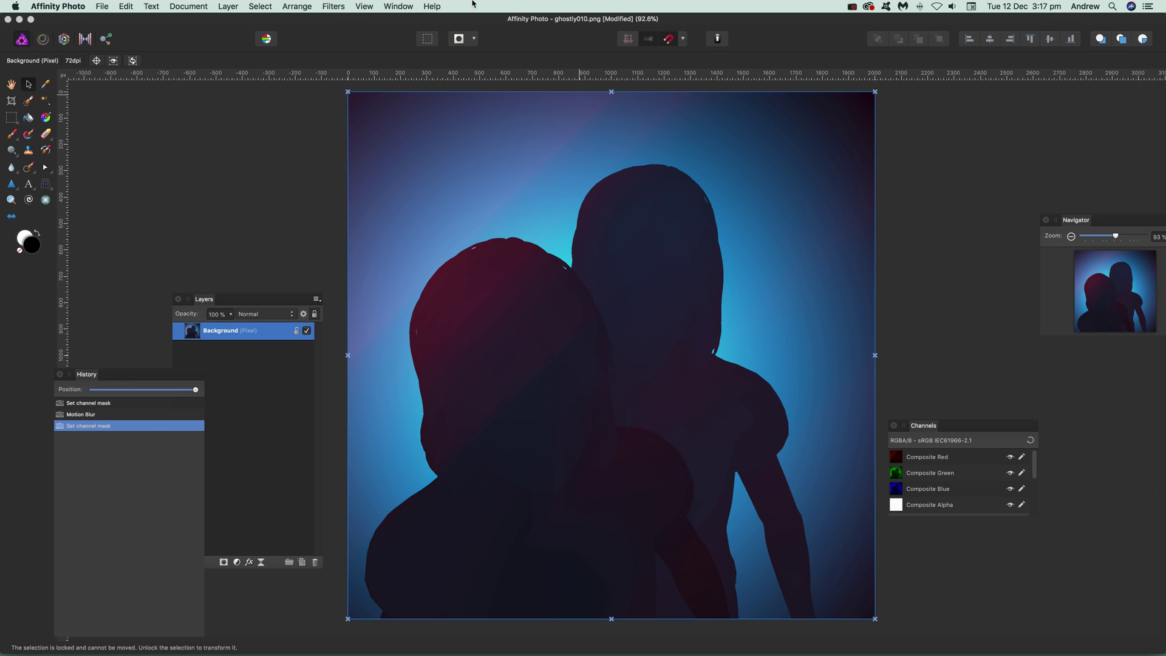
Step: Revert the image to before the red-channel Motion Blur and reset the channels so all are editable
{"action": "left_click", "coordinate": [98, 406]}
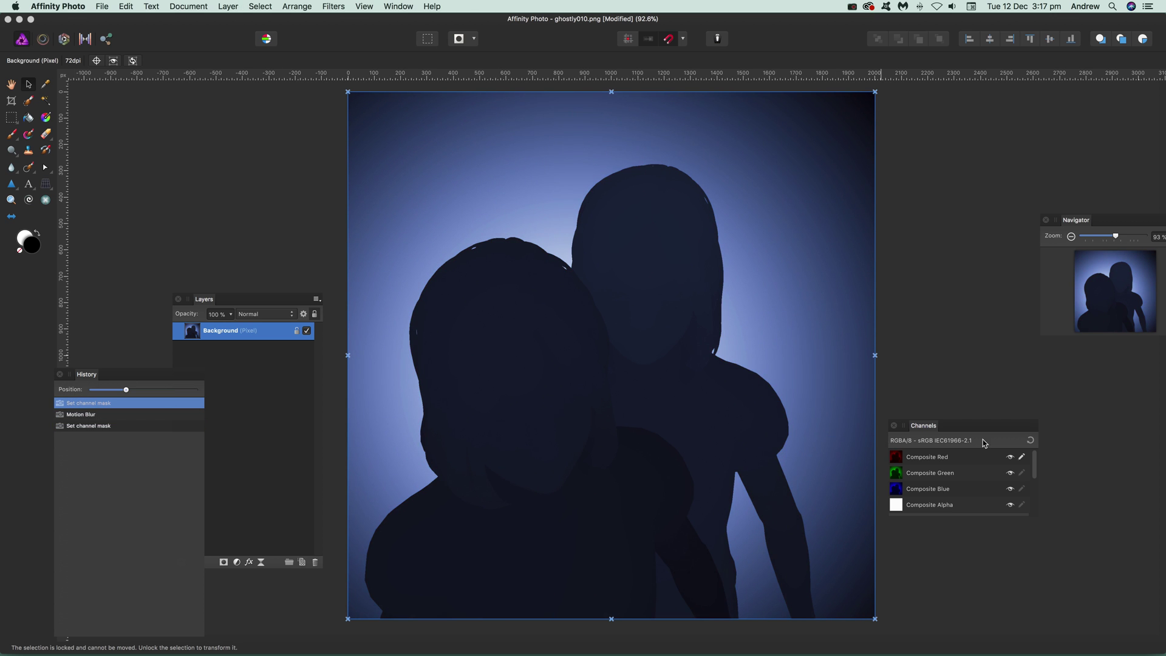
{"action": "left_click", "coordinate": [339, 5]}
{"action": "mouse_move", "coordinate": [340, 39]}
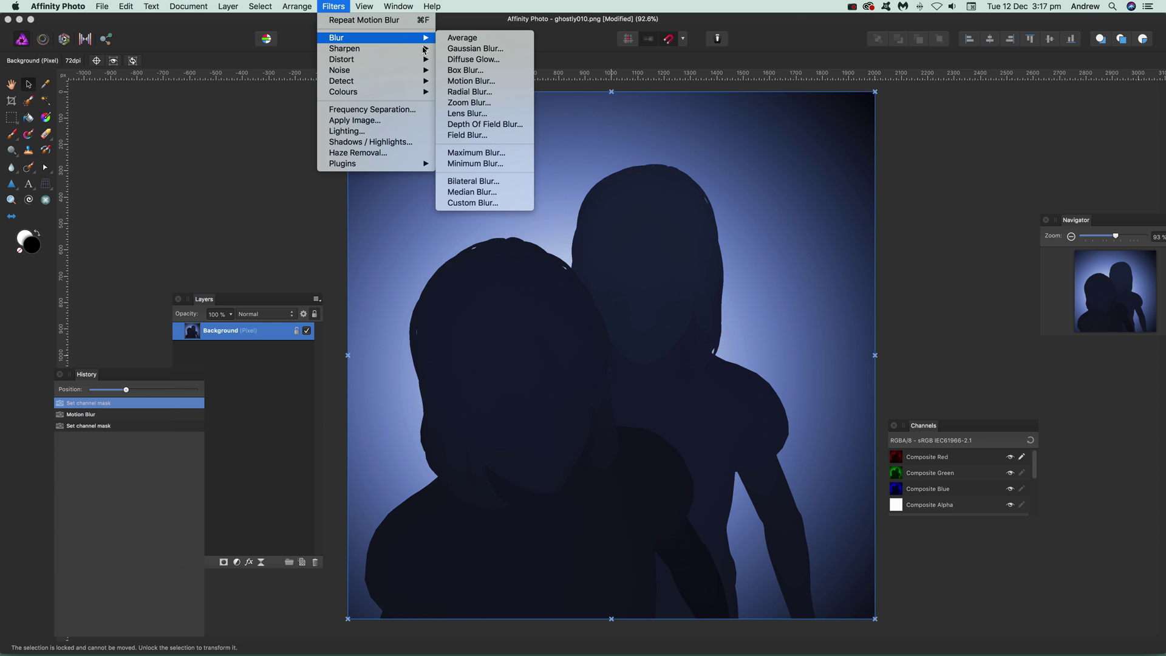
{"action": "left_click", "coordinate": [472, 81]}
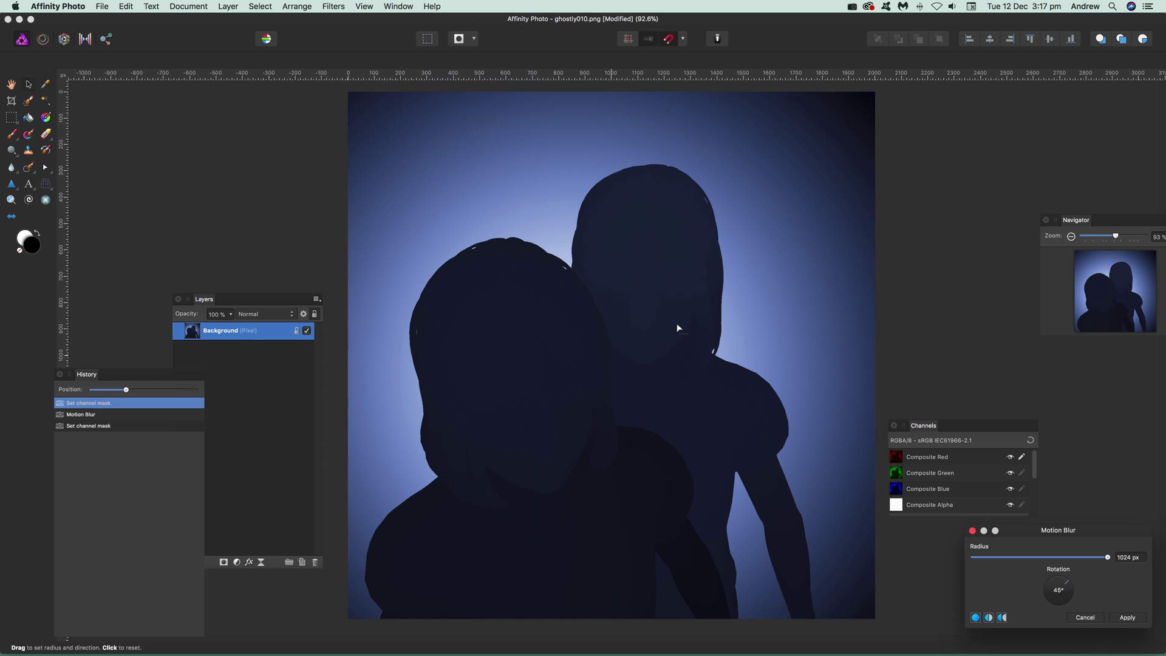
{"action": "left_click", "coordinate": [1086, 617]}
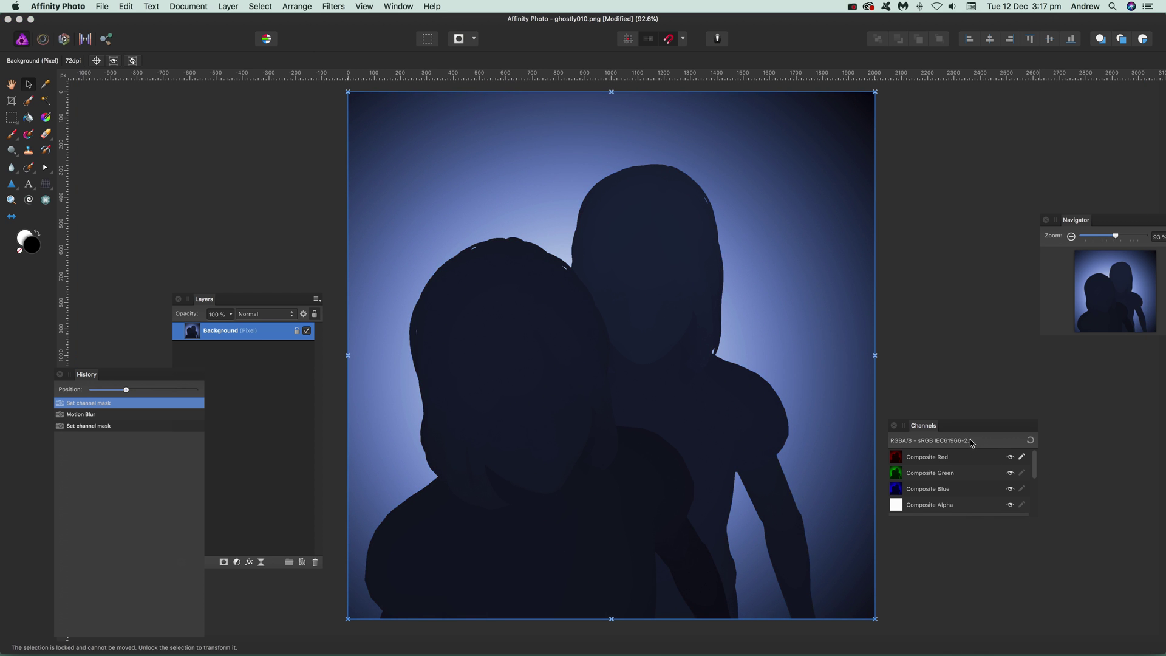
{"action": "left_click", "coordinate": [1031, 440]}
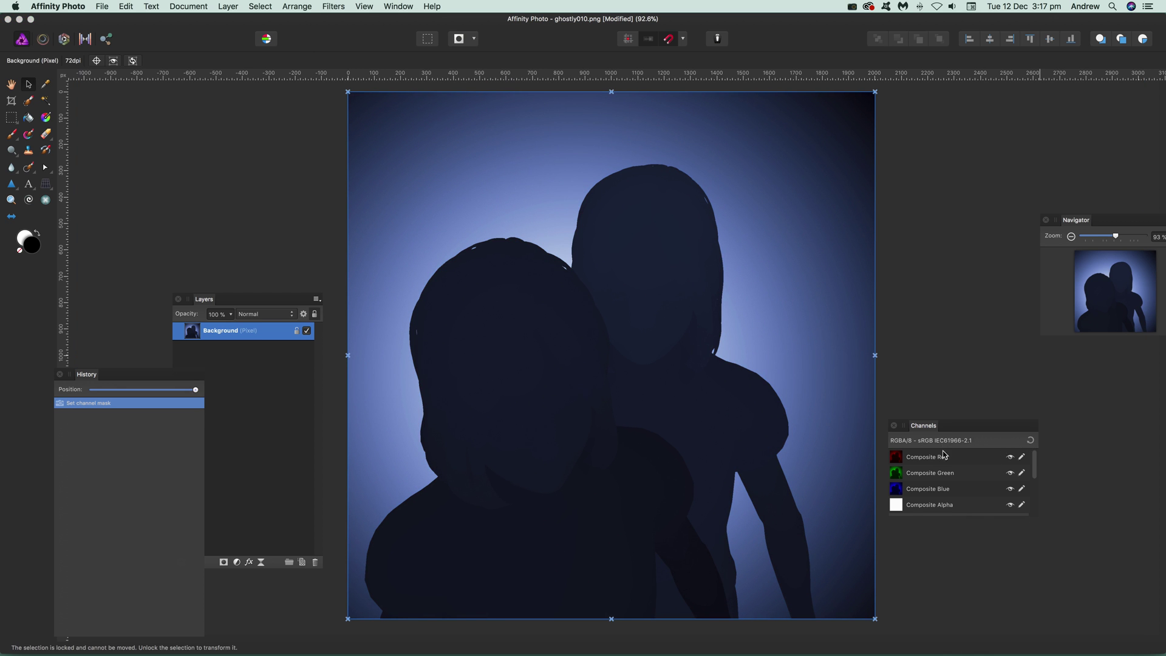
Step: Apply a Motion Blur with a much smaller radius to all channels of the Background layer
{"action": "left_click", "coordinate": [334, 6]}
{"action": "mouse_move", "coordinate": [348, 48]}
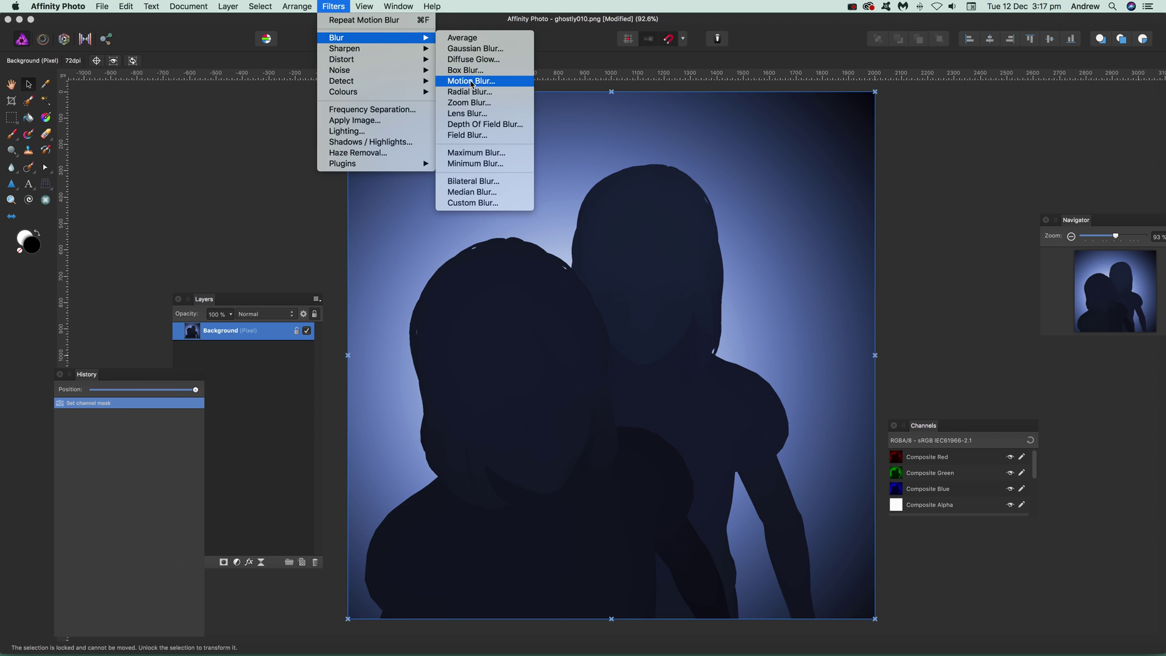
{"action": "left_click", "coordinate": [474, 85]}
{"action": "left_click_drag", "start_coordinate": [1107, 557], "coordinate": [1098, 557]}
{"action": "left_click", "coordinate": [1125, 617]}
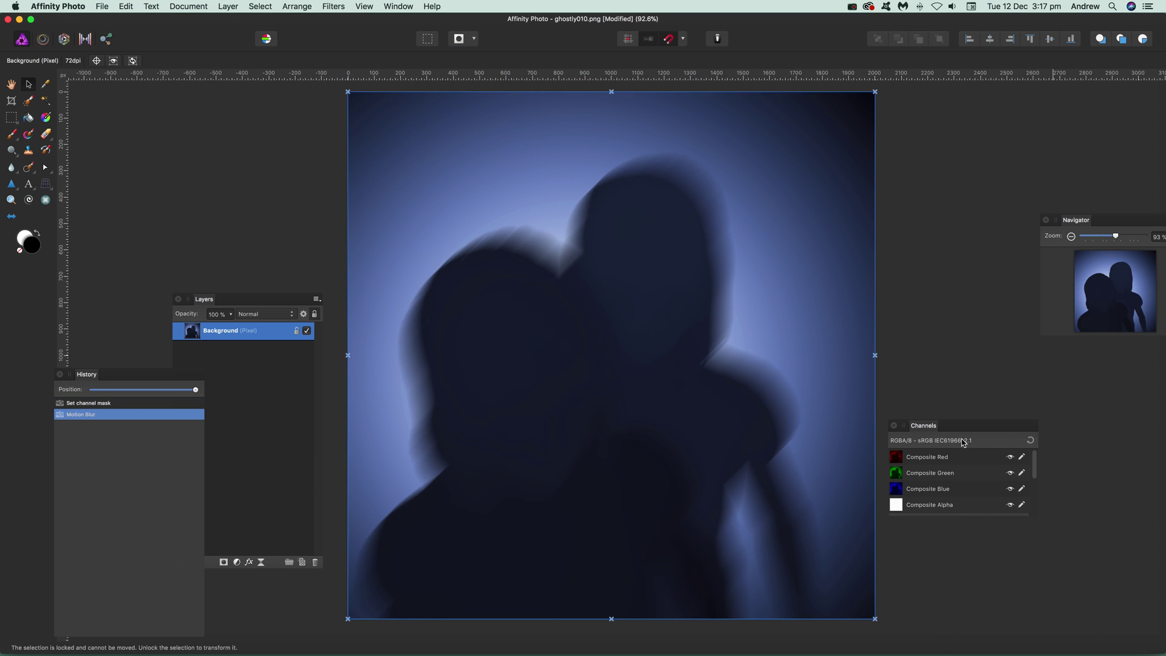
Step: Try the Deform distortion on the blurred silhouettes by adding two handles and moving one, and cancel it
{"action": "left_click", "coordinate": [326, 7]}
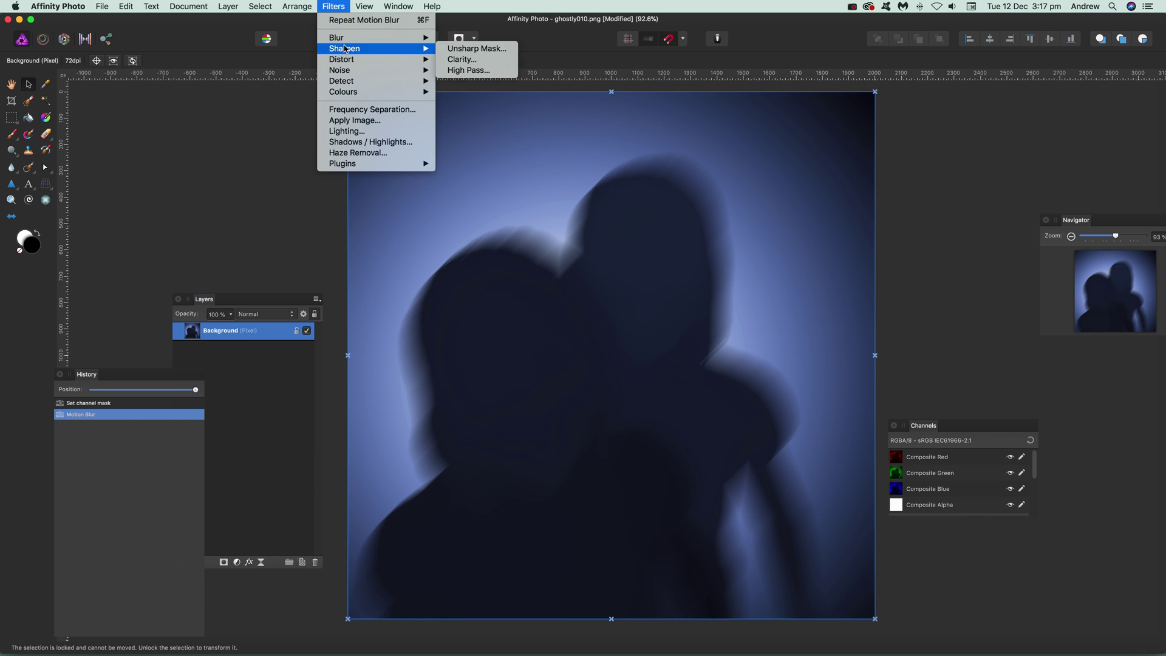
{"action": "mouse_move", "coordinate": [389, 59]}
{"action": "left_click", "coordinate": [516, 61]}
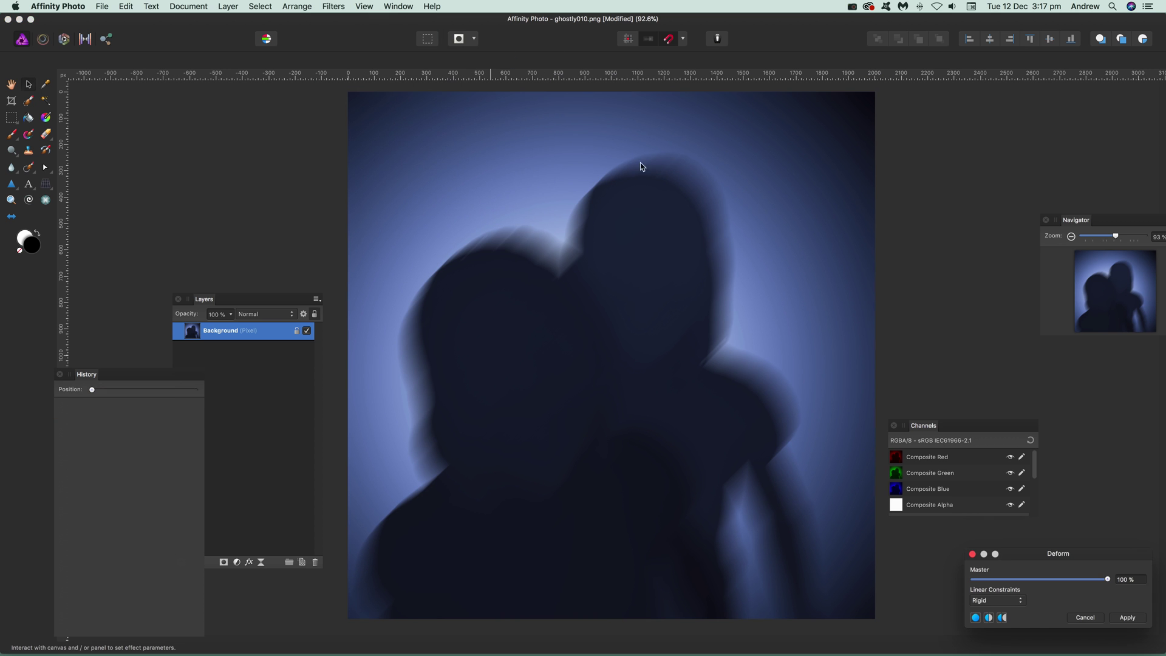
{"action": "left_click", "coordinate": [581, 351]}
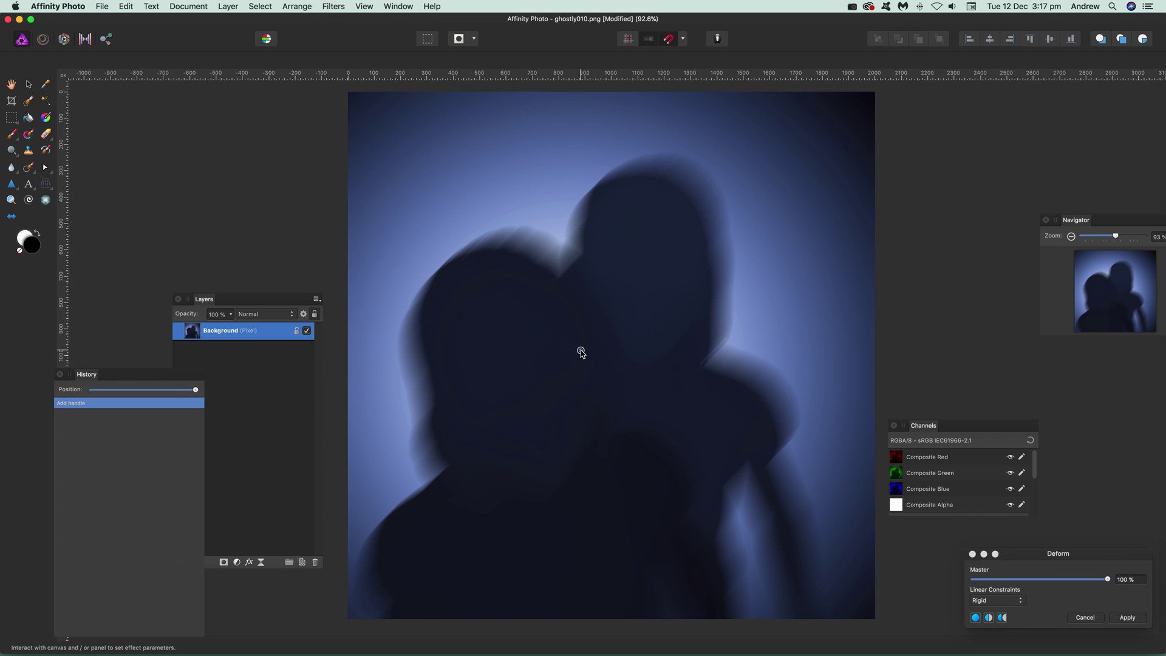
{"action": "left_click", "coordinate": [474, 225]}
{"action": "left_click_drag", "start_coordinate": [581, 351], "coordinate": [551, 367]}
{"action": "left_click", "coordinate": [1086, 618]}
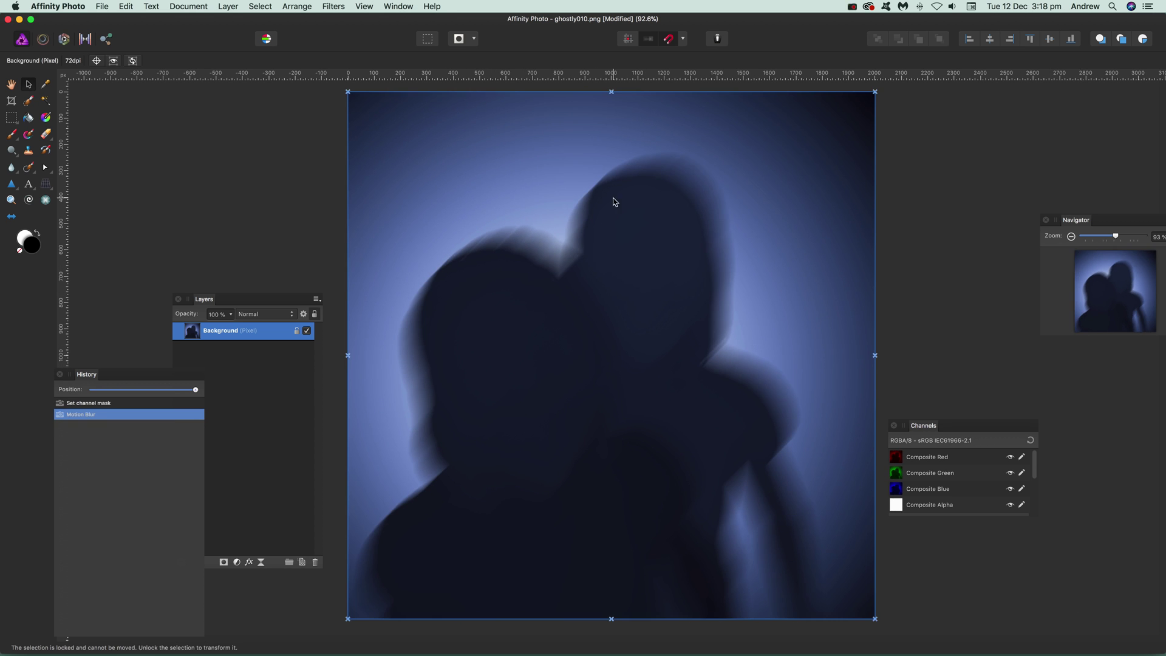
Step: Revert the image to before the Motion Blur and make a rectangular marquee selection across the middle of the silhouettes
{"action": "left_click", "coordinate": [12, 119]}
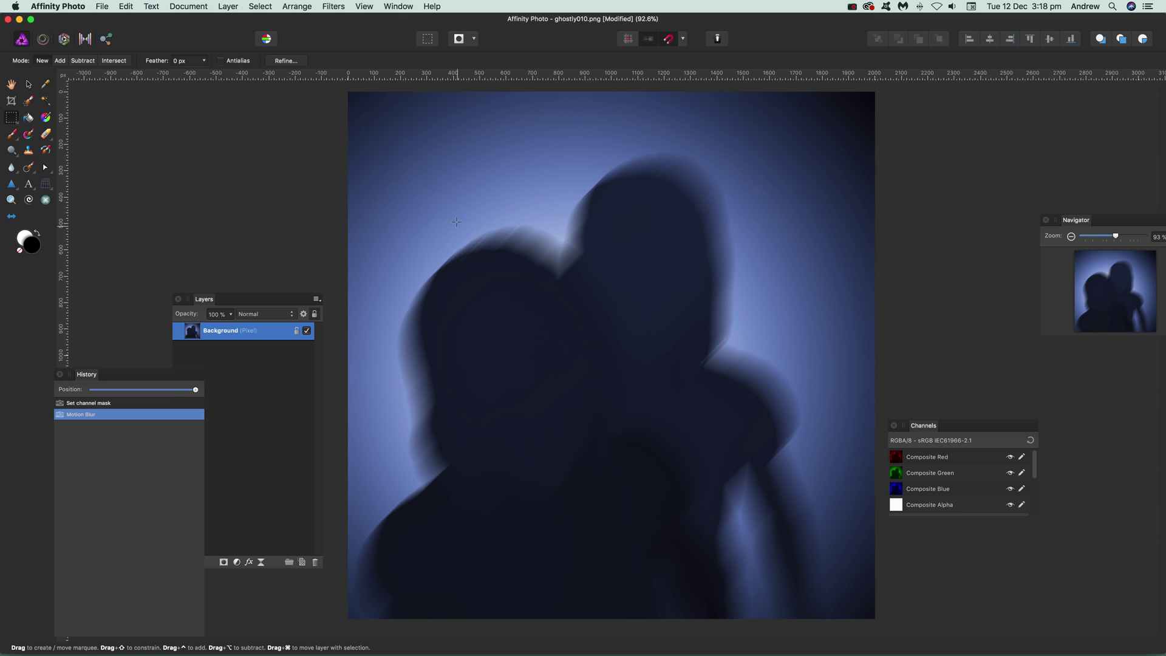
{"action": "left_click", "coordinate": [96, 403]}
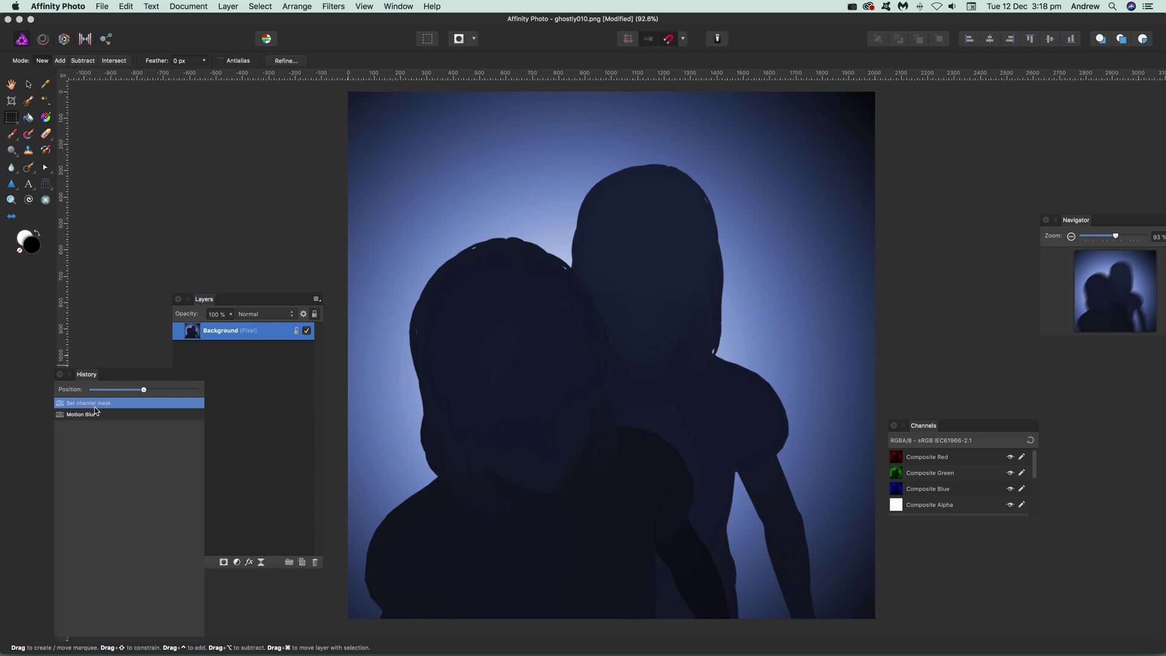
{"action": "left_click_drag", "start_coordinate": [408, 205], "coordinate": [745, 526]}
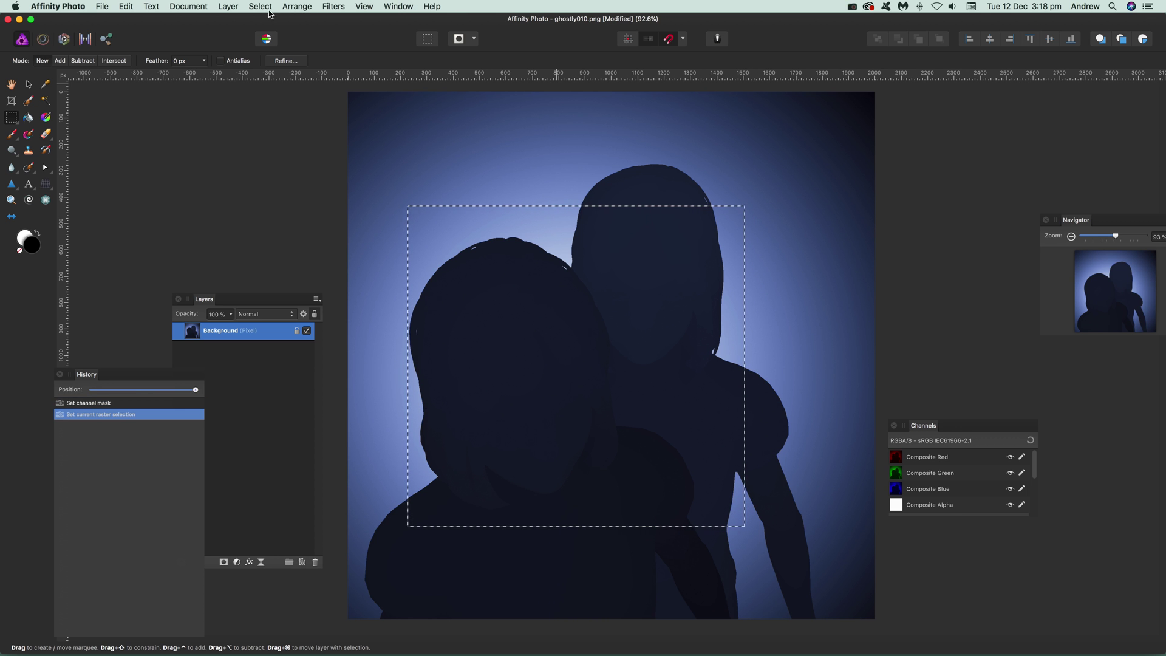
Step: Apply a Motion Blur with a 100 px radius at 45° inside the rectangular selection
{"action": "left_click", "coordinate": [331, 6]}
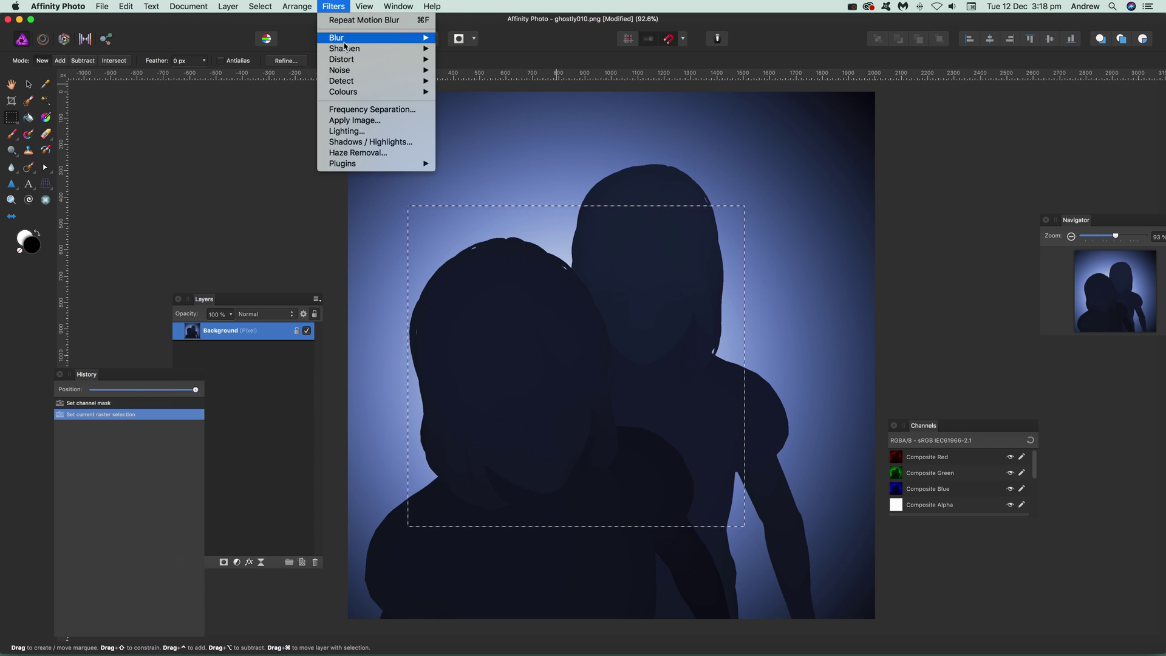
{"action": "mouse_move", "coordinate": [365, 38]}
{"action": "left_click", "coordinate": [497, 81]}
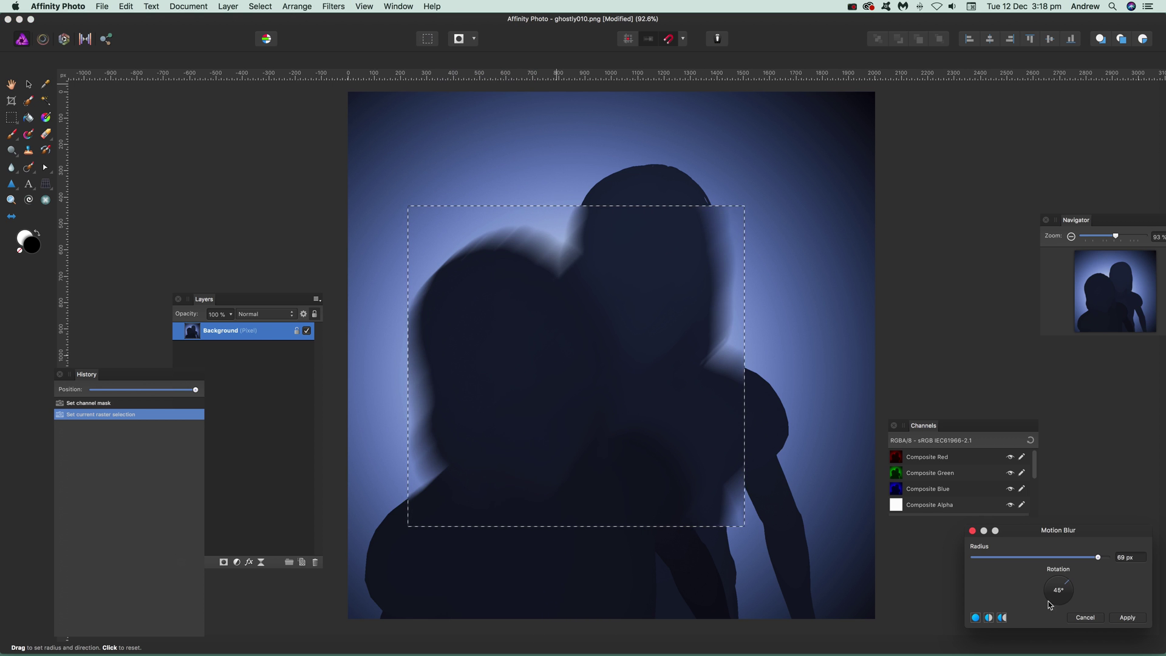
{"action": "left_click_drag", "start_coordinate": [1108, 564], "coordinate": [1118, 563]}
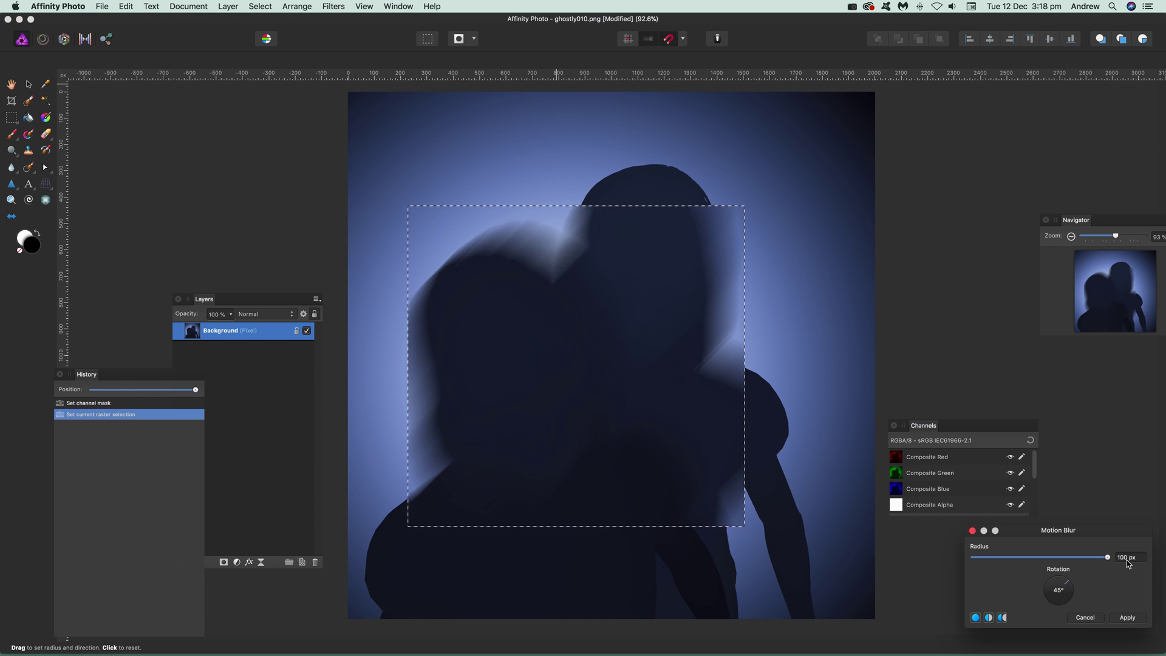
{"action": "left_click", "coordinate": [1127, 617]}
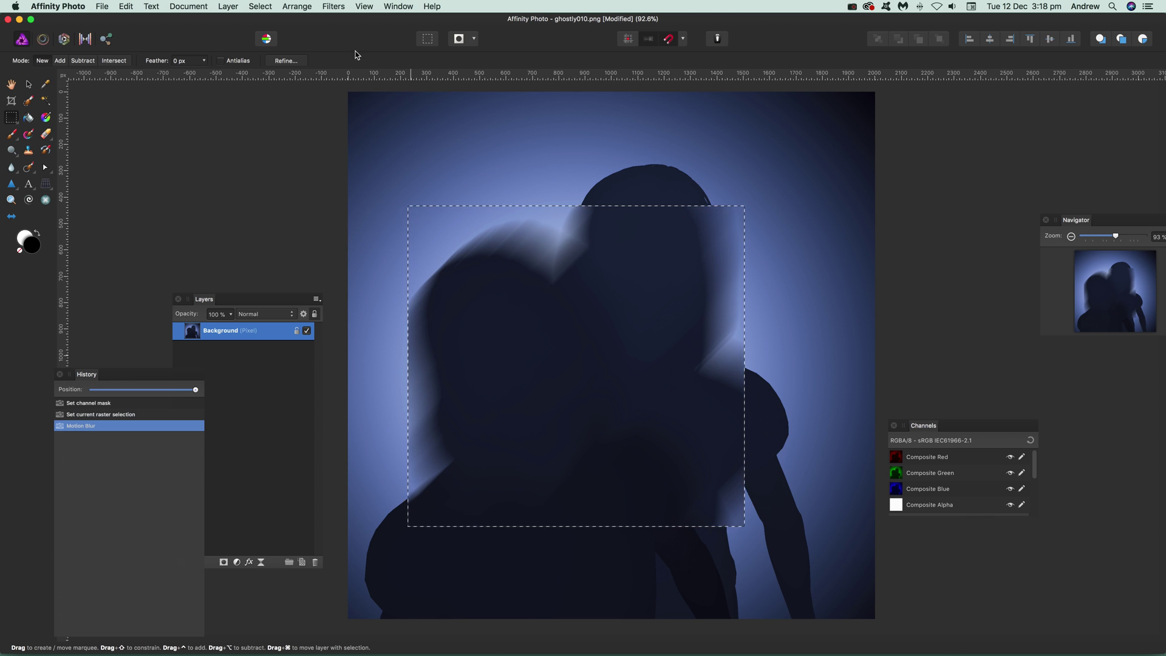
Step: Invert the pixel selection and apply a Motion Blur of 100 px radius at 147° to the surrounding area
{"action": "left_click", "coordinate": [255, 6]}
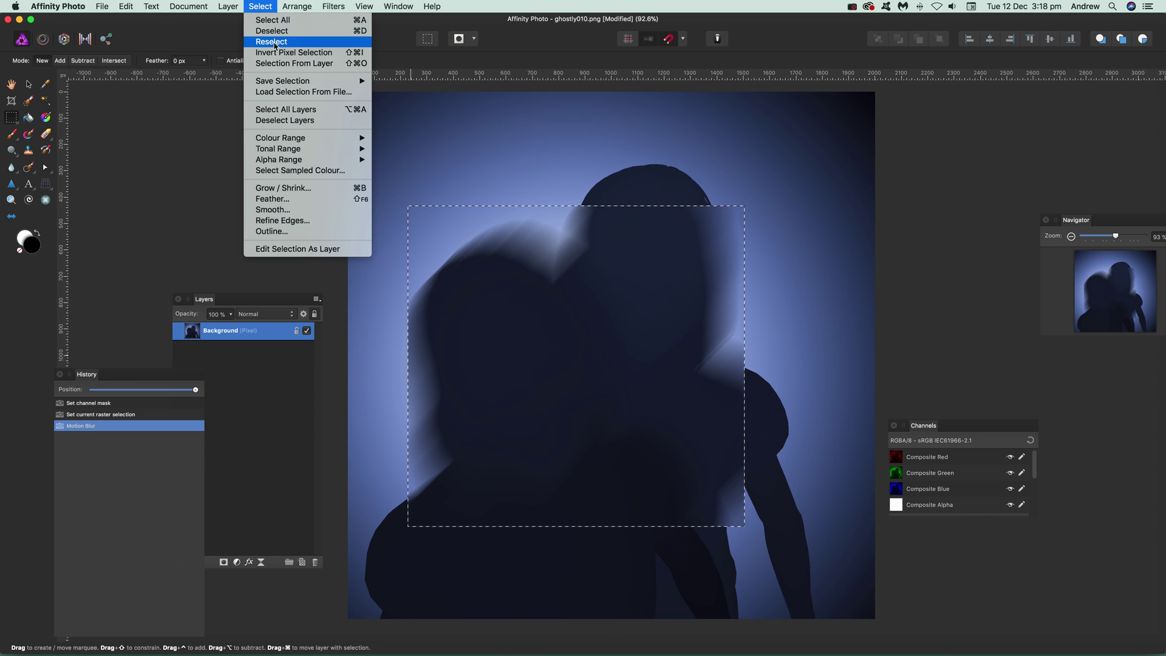
{"action": "left_click", "coordinate": [276, 53]}
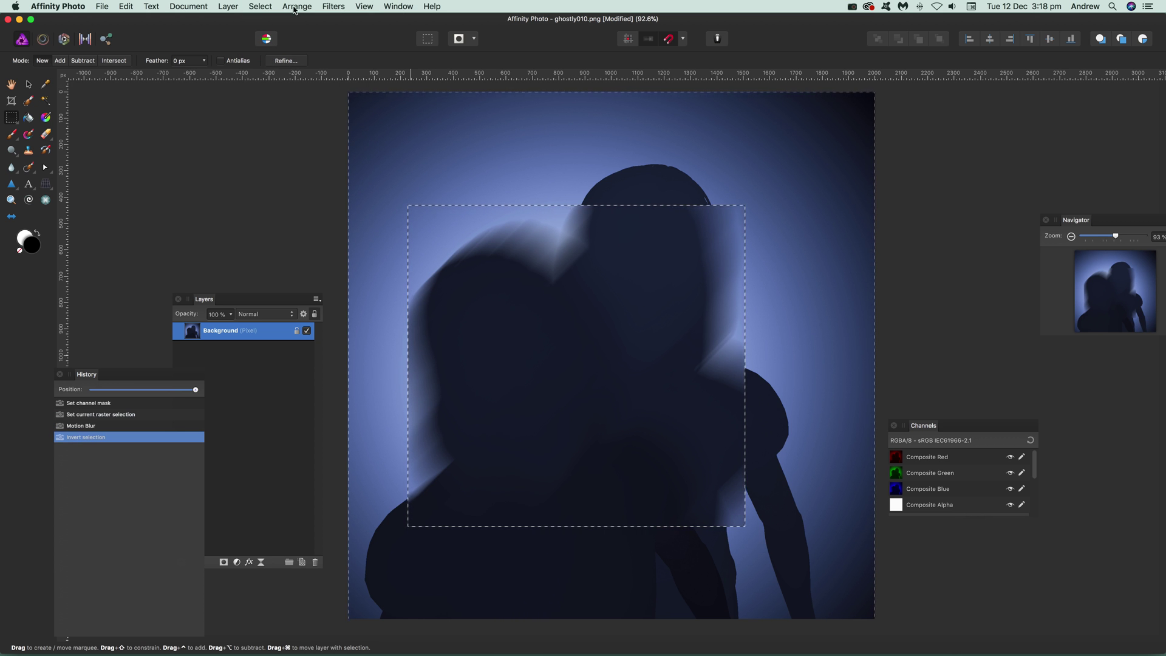
{"action": "left_click", "coordinate": [333, 6]}
{"action": "mouse_move", "coordinate": [376, 38]}
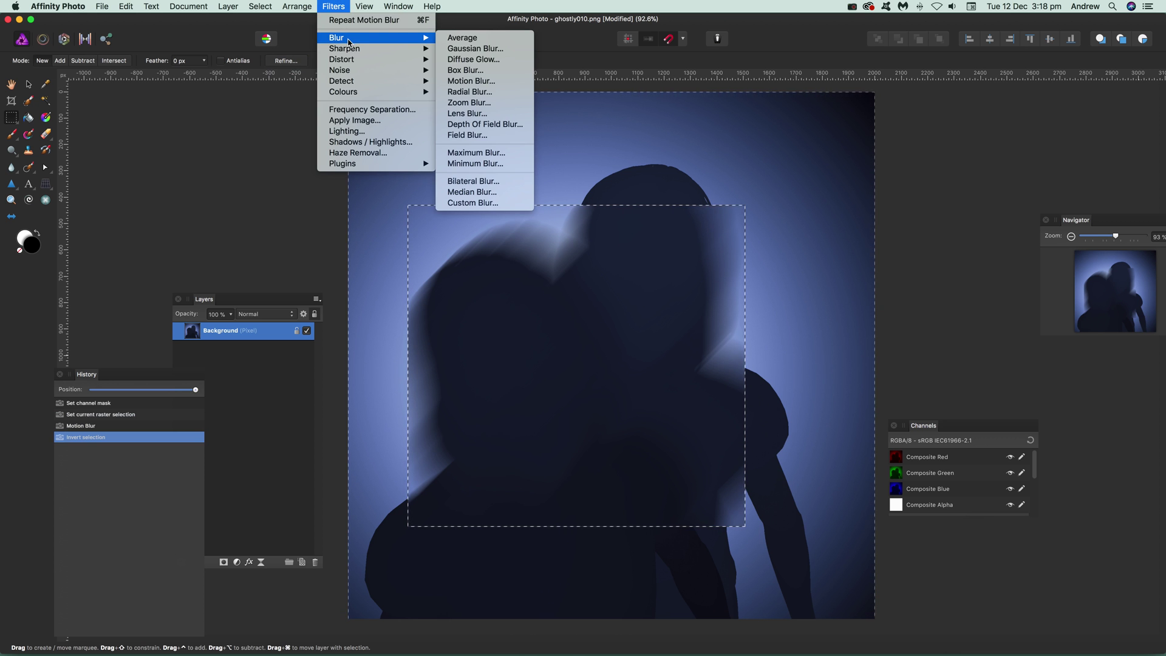
{"action": "left_click", "coordinate": [509, 82]}
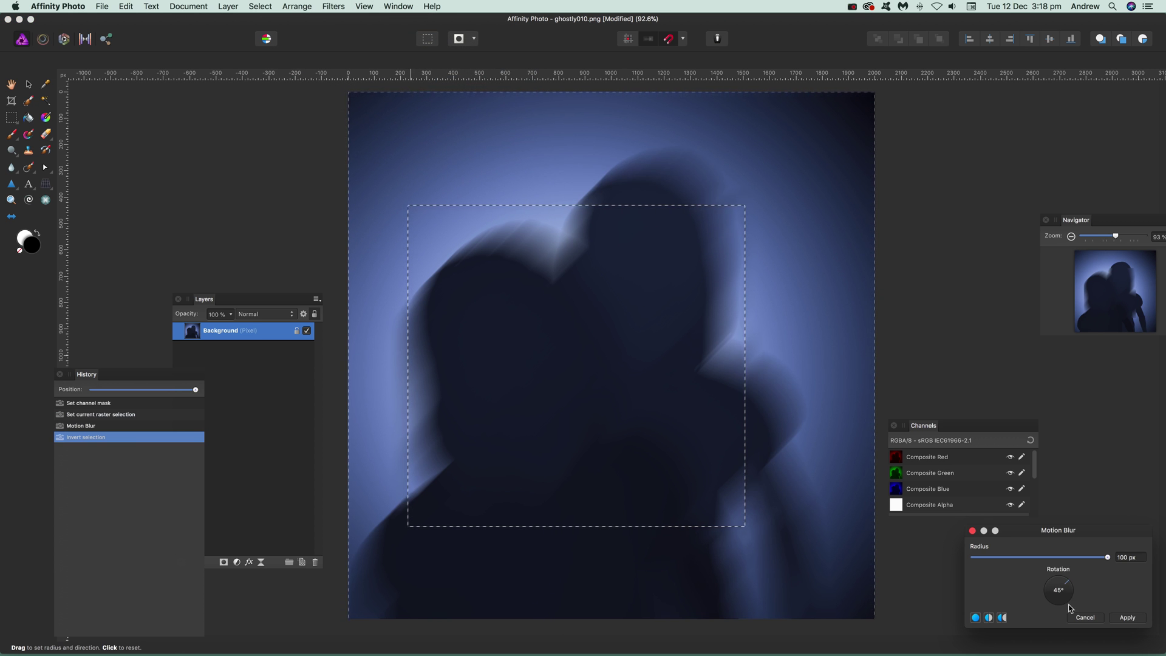
{"action": "left_click_drag", "start_coordinate": [1072, 588], "coordinate": [1040, 581]}
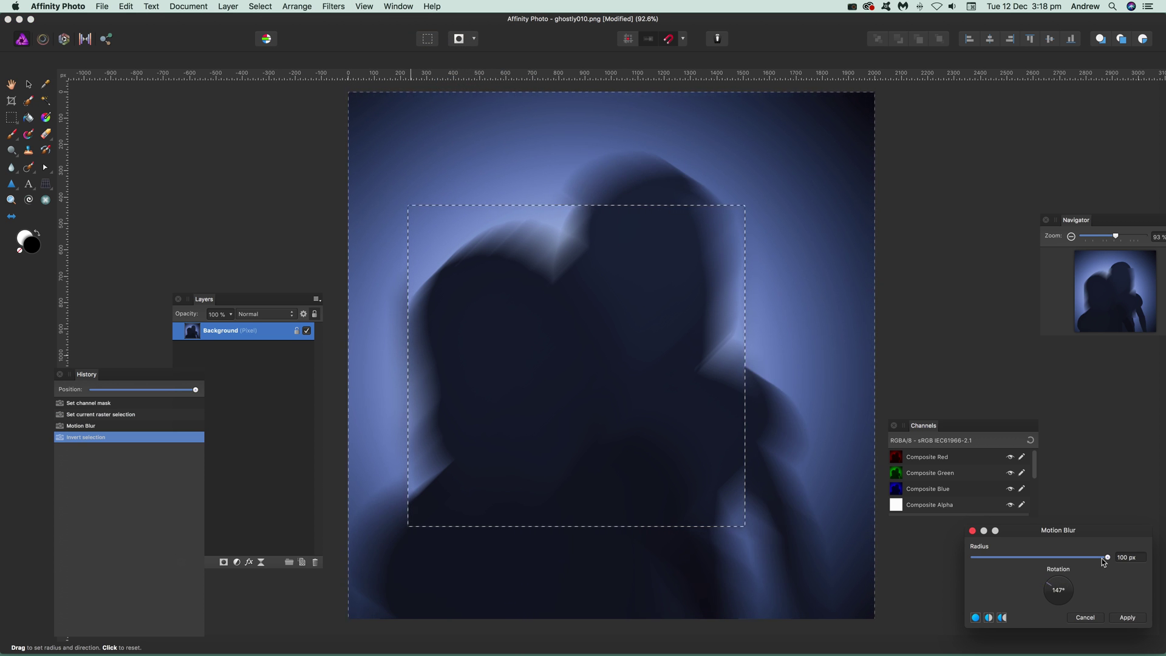
{"action": "left_click", "coordinate": [1127, 618]}
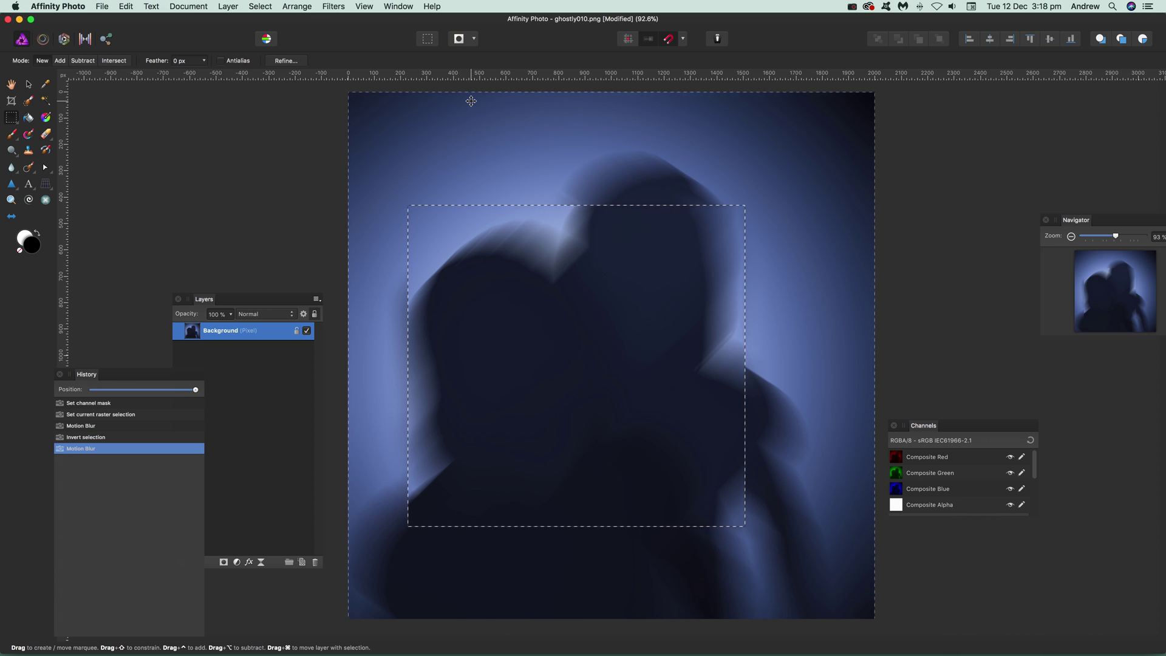
Step: Revert the image to before the selection and add a live Motion Blur filter to the Background layer
{"action": "left_click", "coordinate": [91, 404]}
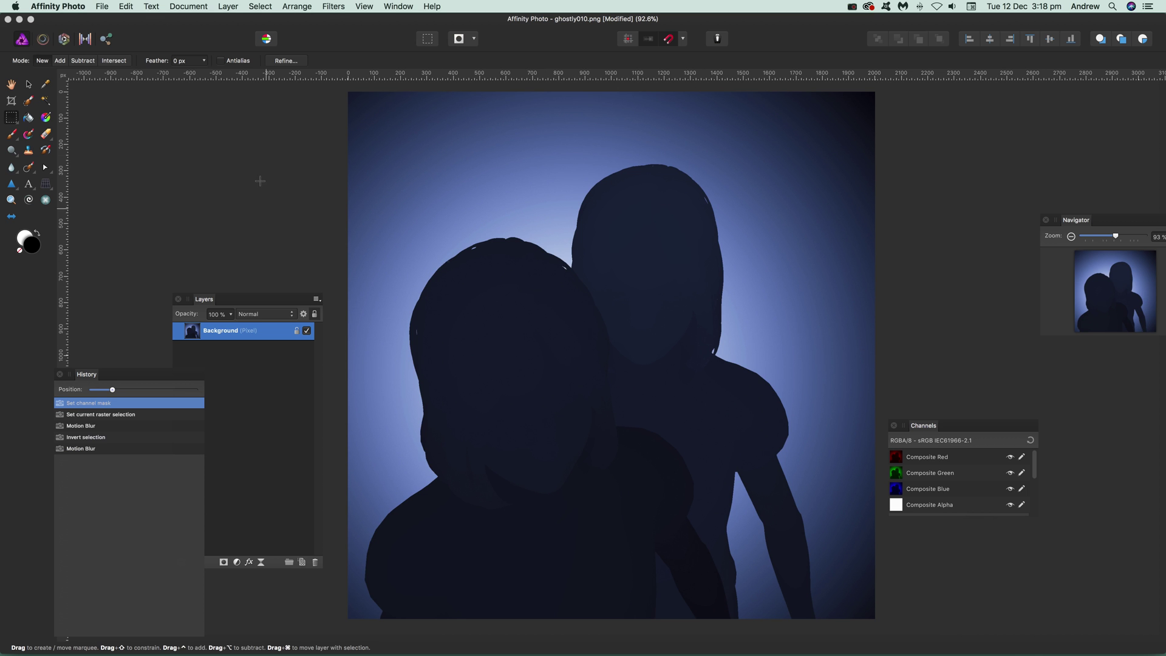
{"action": "left_click", "coordinate": [229, 5]}
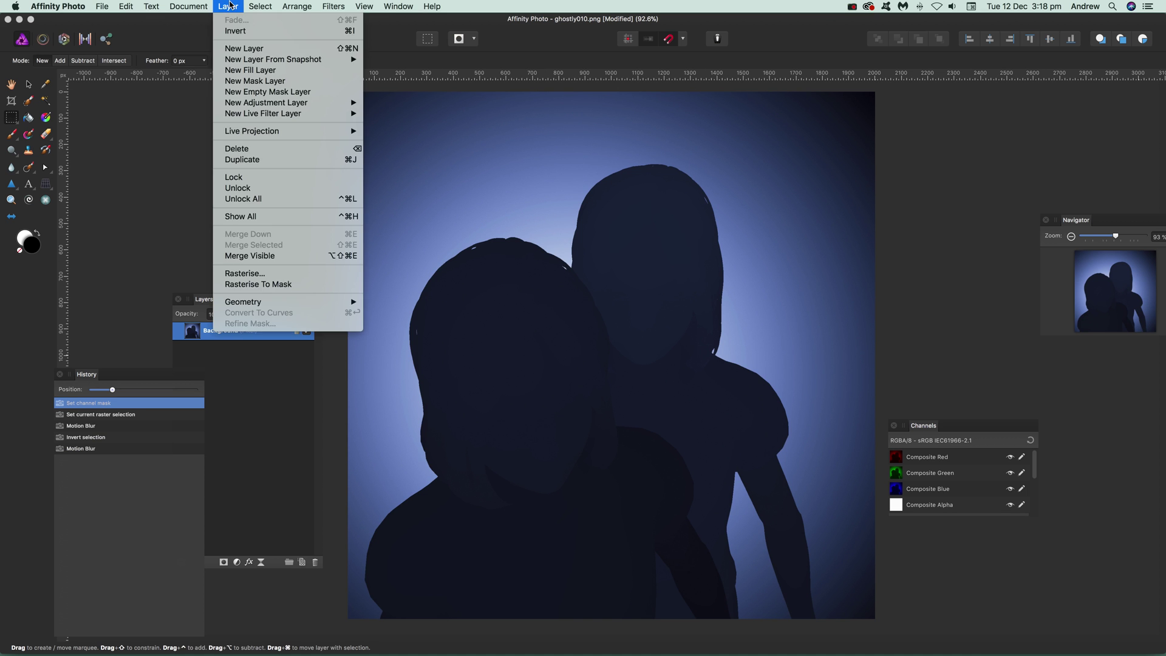
{"action": "mouse_move", "coordinate": [255, 115]}
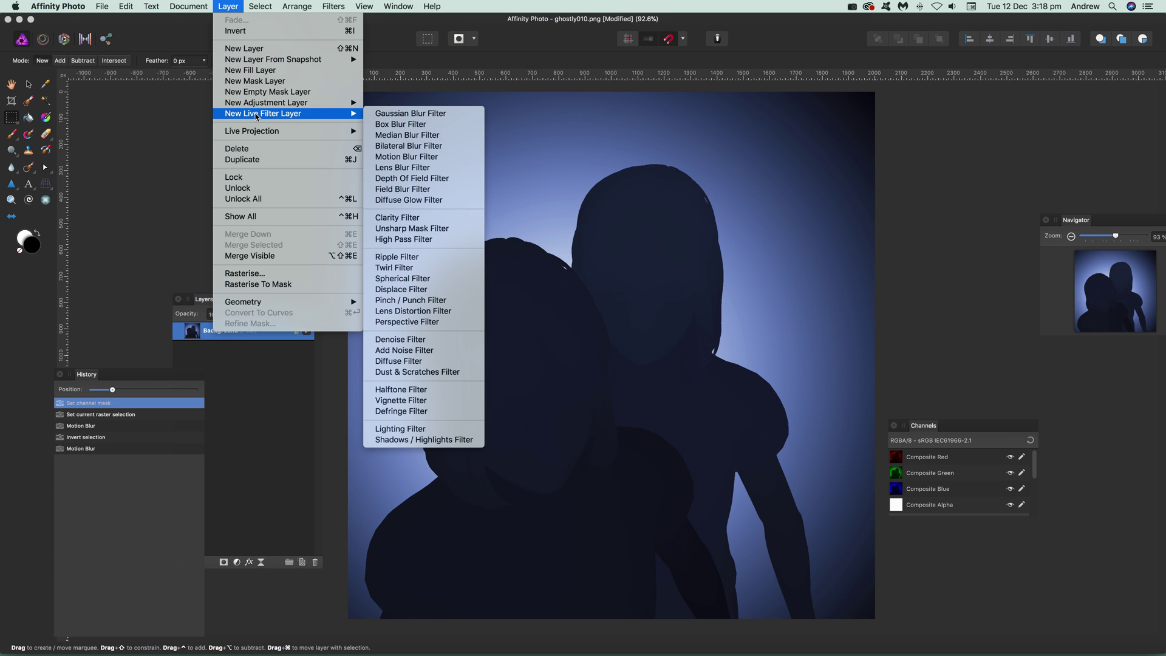
{"action": "left_click", "coordinate": [418, 156]}
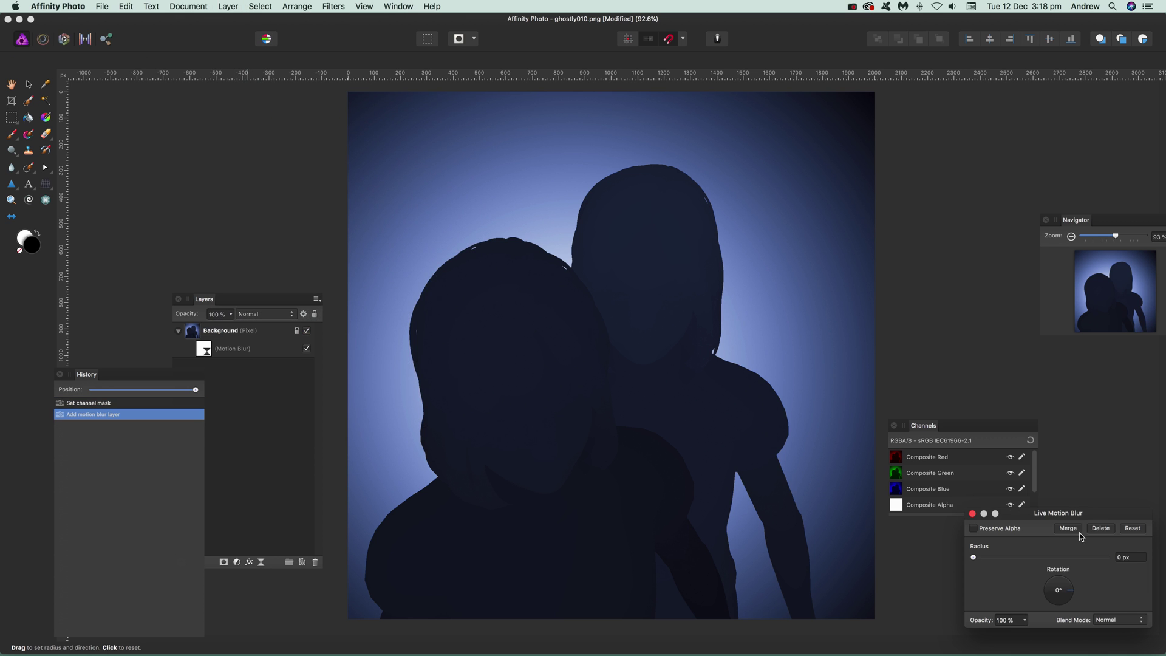
Step: Set the live Motion Blur to a radius of about 404 px and a rotation of 90°
{"action": "left_click_drag", "start_coordinate": [1048, 517], "coordinate": [647, 294]}
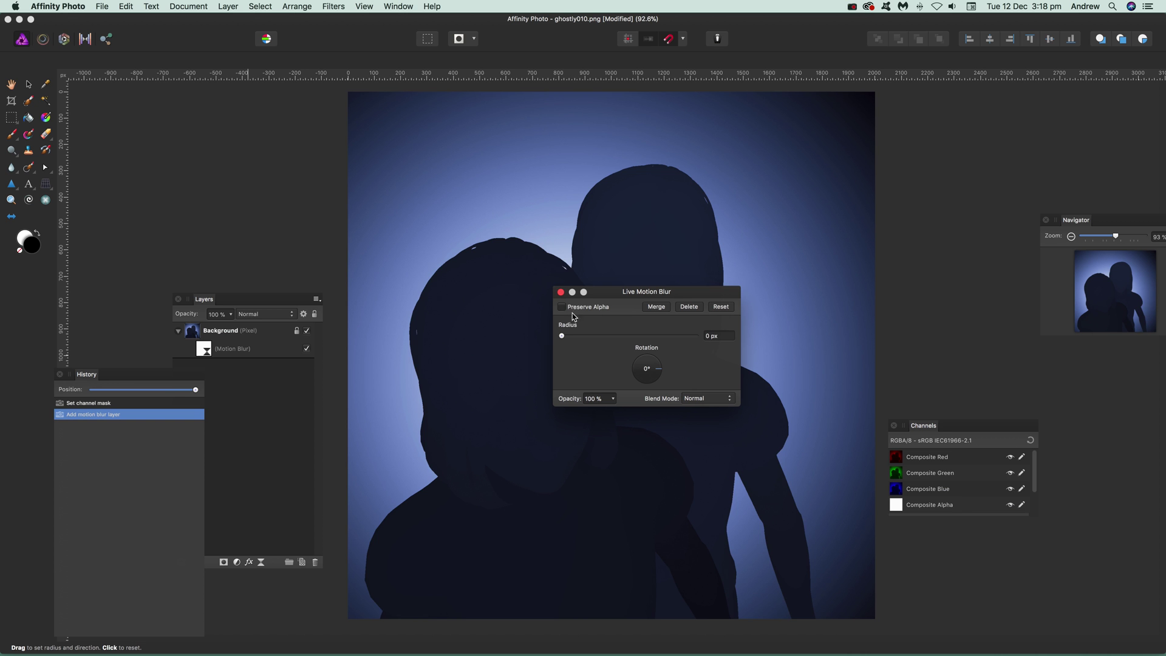
{"action": "left_click_drag", "start_coordinate": [571, 338], "coordinate": [654, 337]}
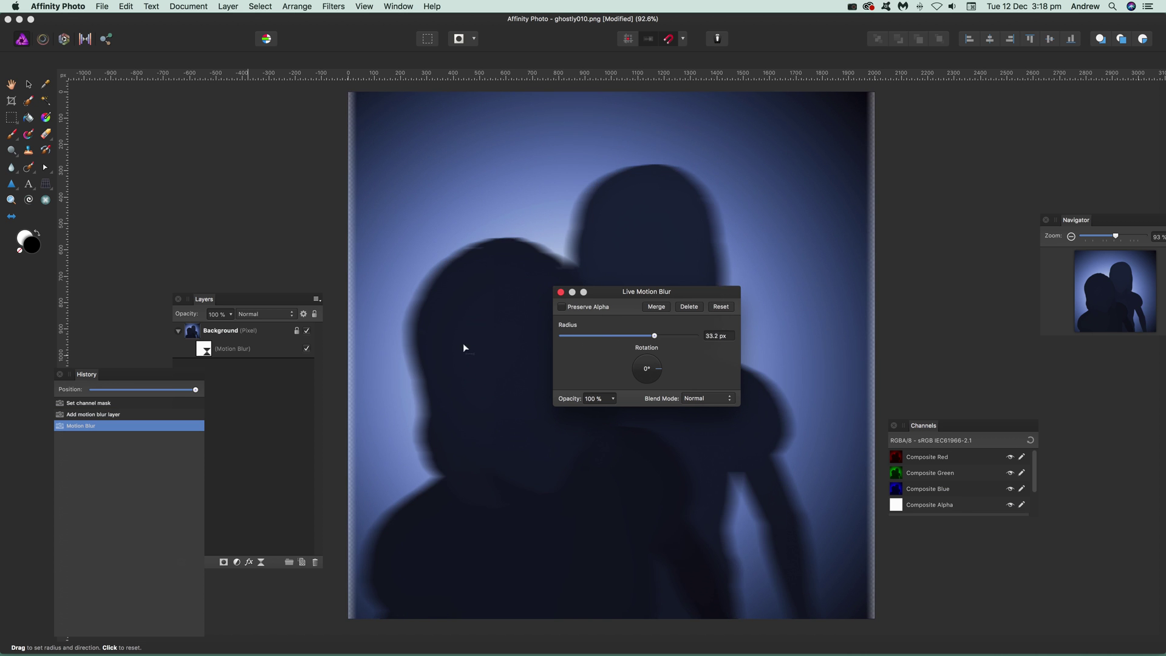
{"action": "left_click_drag", "start_coordinate": [484, 335], "coordinate": [665, 363]}
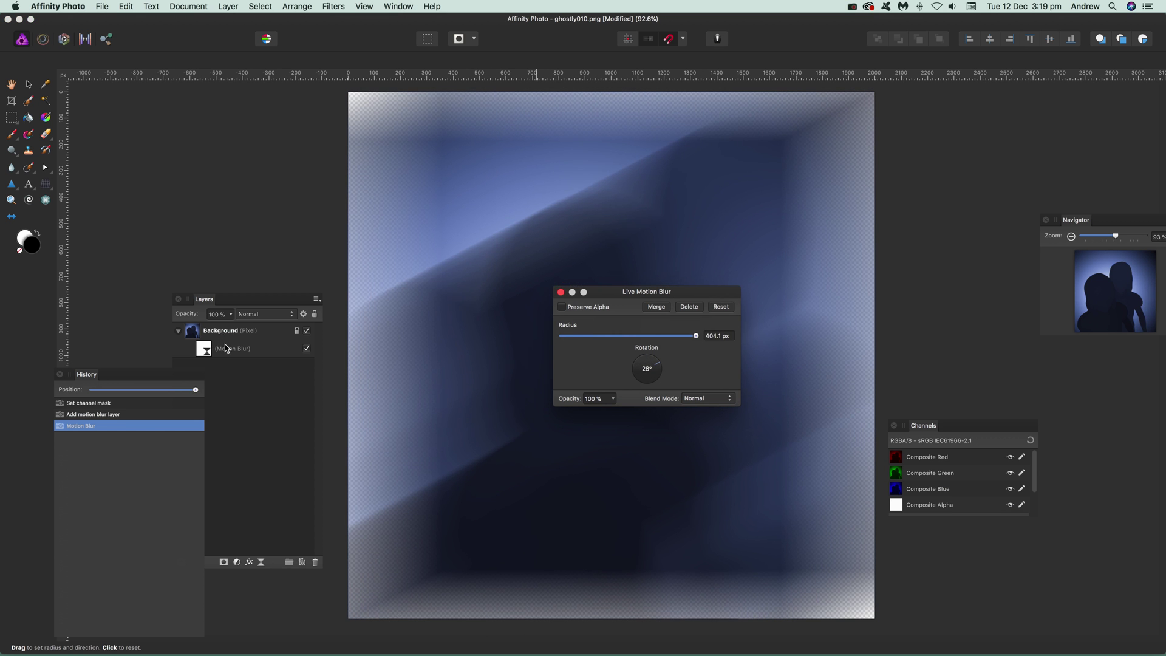
{"action": "left_click_drag", "start_coordinate": [654, 367], "coordinate": [645, 361]}
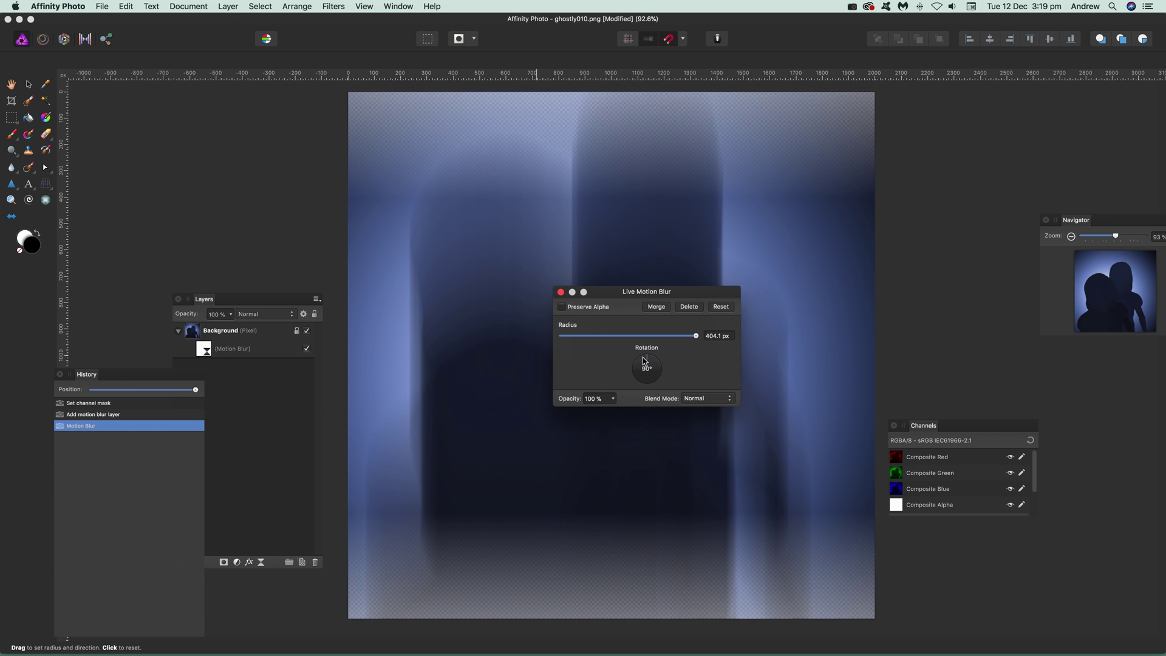
Step: Set the live Motion Blur filter's opacity to 100% and its blend mode to Lighten
{"action": "left_click", "coordinate": [614, 399]}
{"action": "left_click_drag", "start_coordinate": [577, 417], "coordinate": [631, 418]}
{"action": "left_click", "coordinate": [705, 399]}
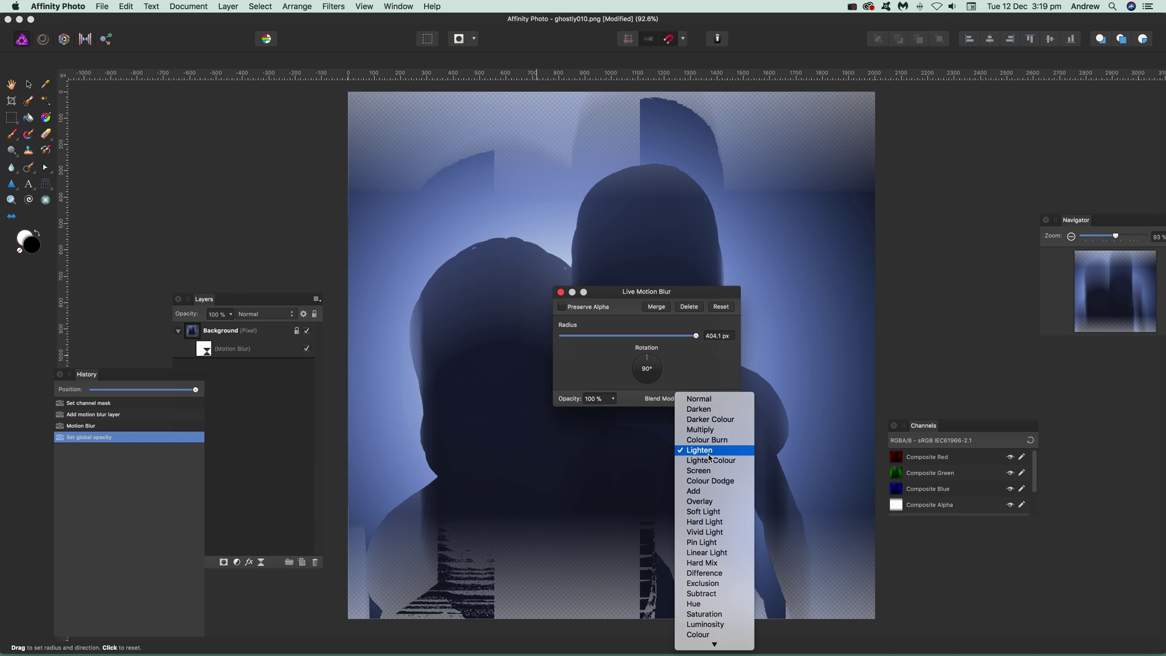
{"action": "left_click", "coordinate": [705, 446]}
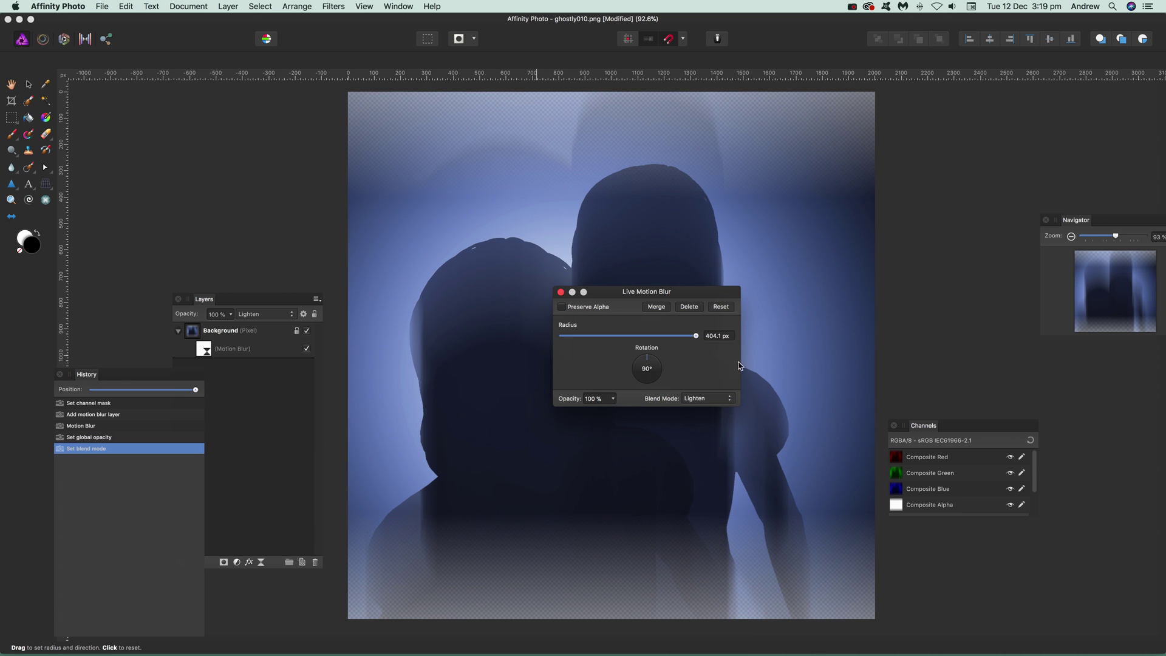
{"action": "left_click_drag", "start_coordinate": [599, 293], "coordinate": [711, 291]}
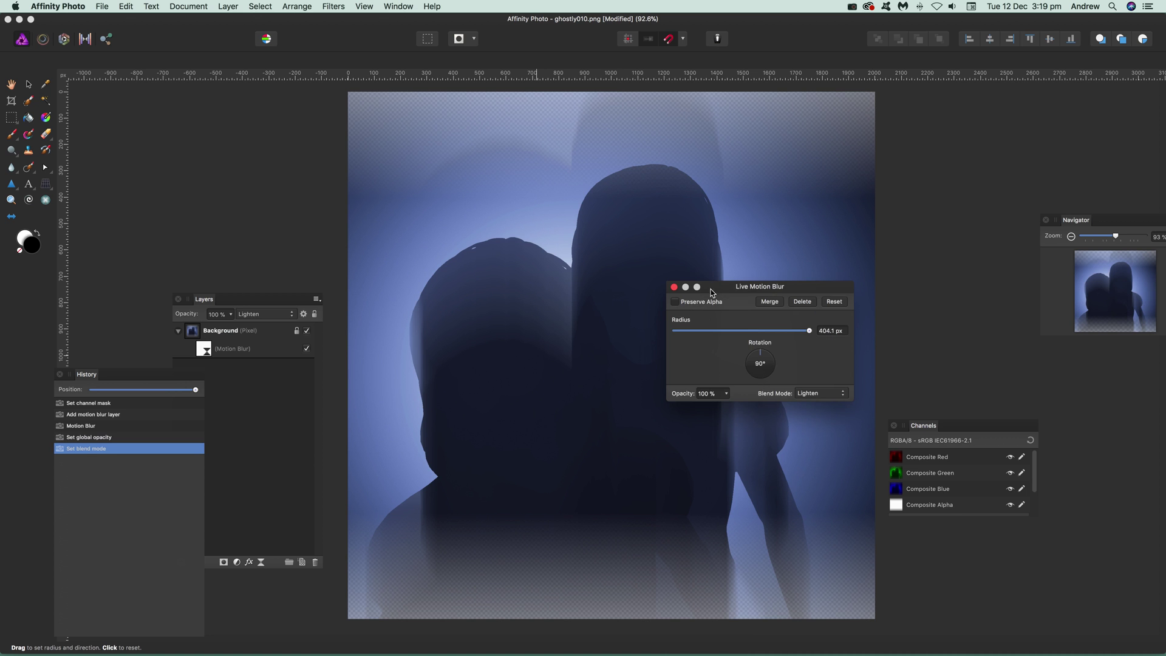
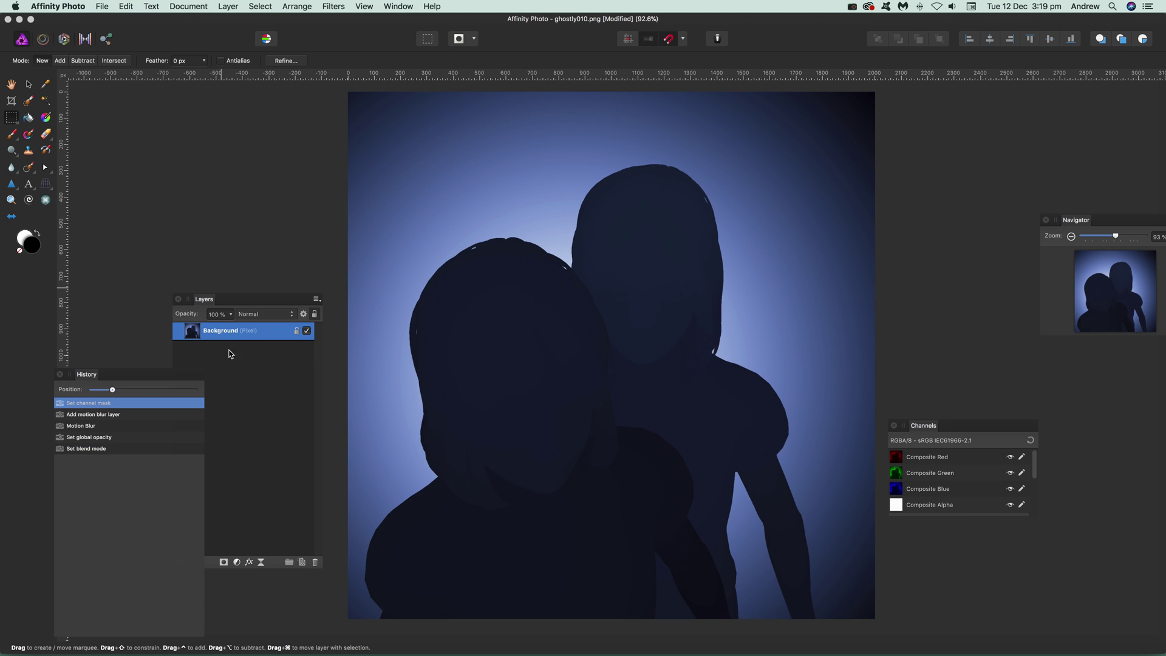
Step: Select the unblurred Background layer and duplicate it
{"action": "left_click", "coordinate": [242, 375]}
{"action": "left_click", "coordinate": [226, 338]}
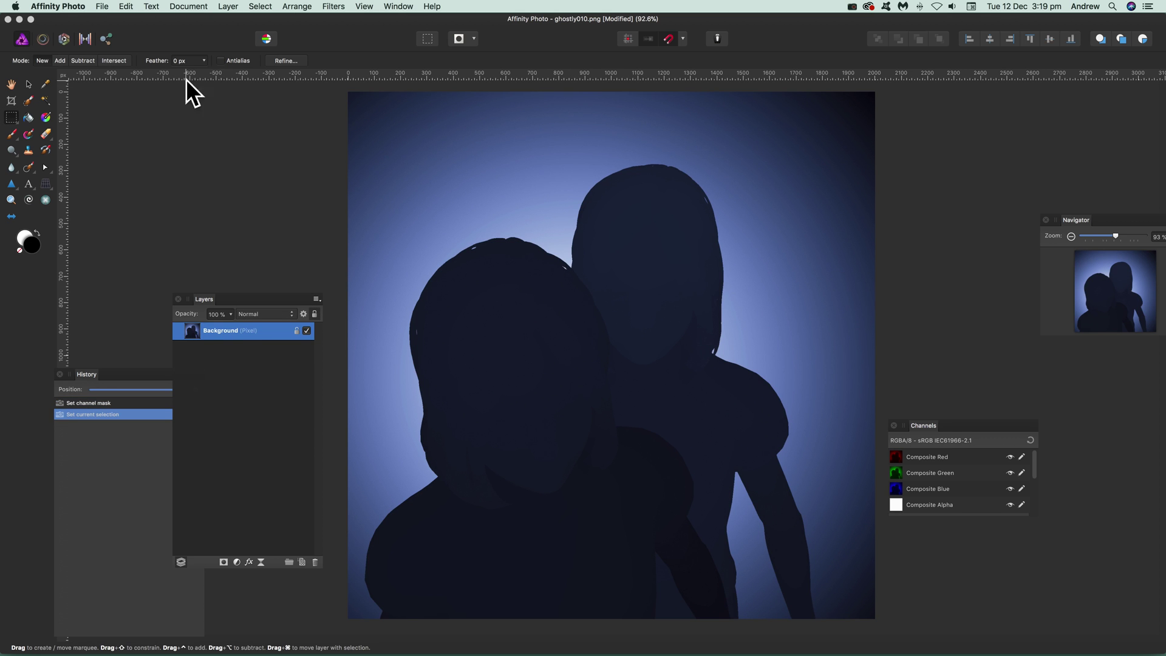
{"action": "left_click", "coordinate": [227, 6]}
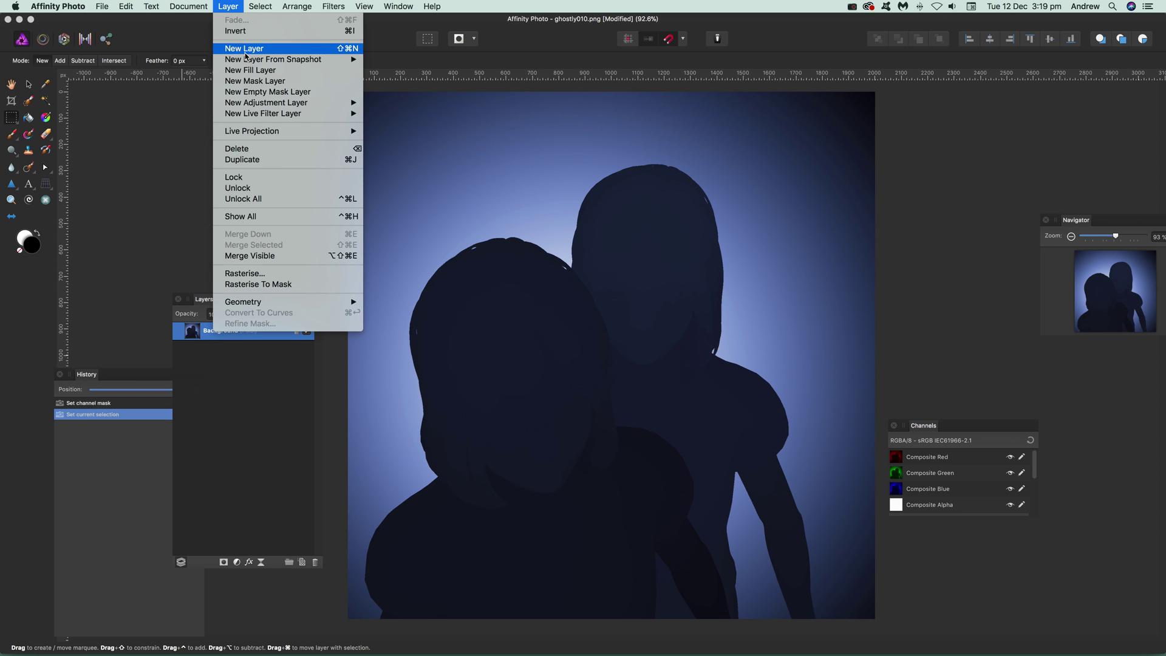
{"action": "left_click", "coordinate": [259, 160]}
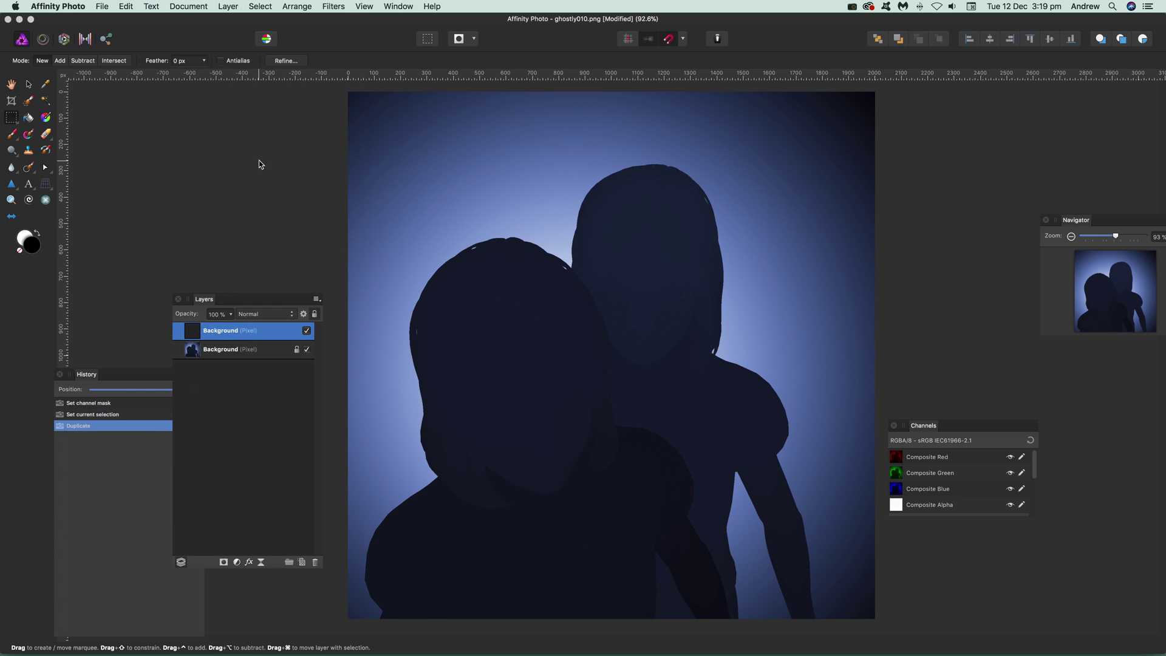
Step: Apply the Deform distortion to the duplicated layer by adding two handles and moving both to rotate and shift the silhouettes
{"action": "left_click", "coordinate": [336, 7]}
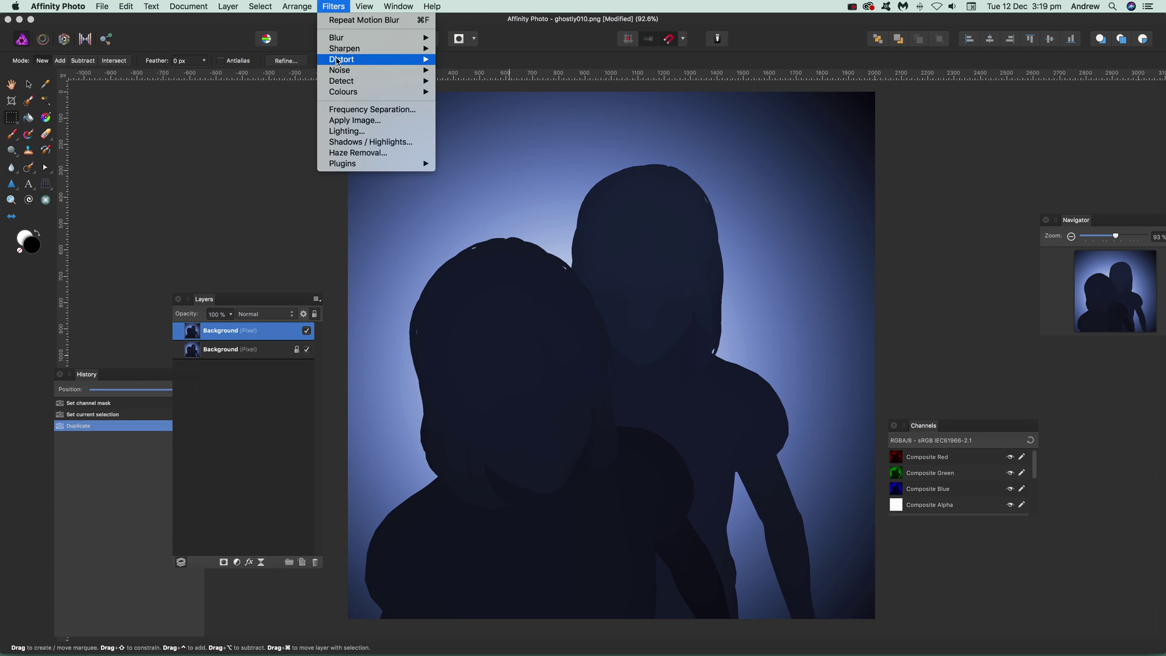
{"action": "mouse_move", "coordinate": [346, 59]}
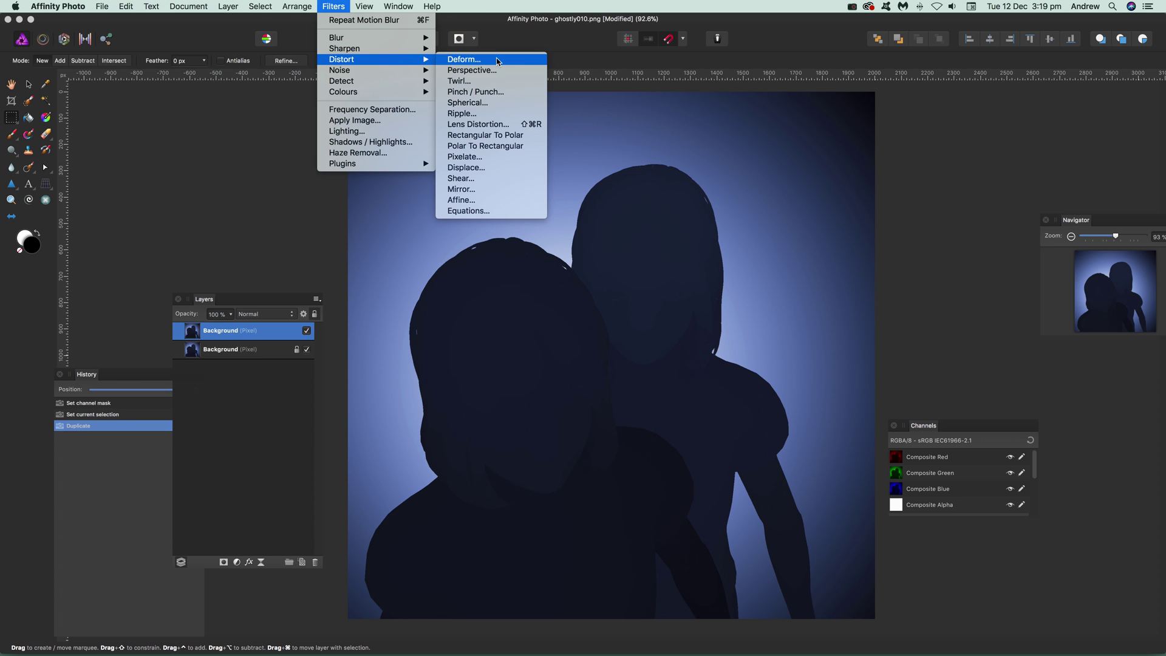
{"action": "left_click", "coordinate": [465, 59]}
{"action": "left_click", "coordinate": [504, 252]}
{"action": "left_click", "coordinate": [677, 394]}
{"action": "left_click_drag", "start_coordinate": [680, 397], "coordinate": [782, 193]}
{"action": "left_click_drag", "start_coordinate": [505, 255], "coordinate": [498, 159]}
{"action": "left_click", "coordinate": [1128, 618]}
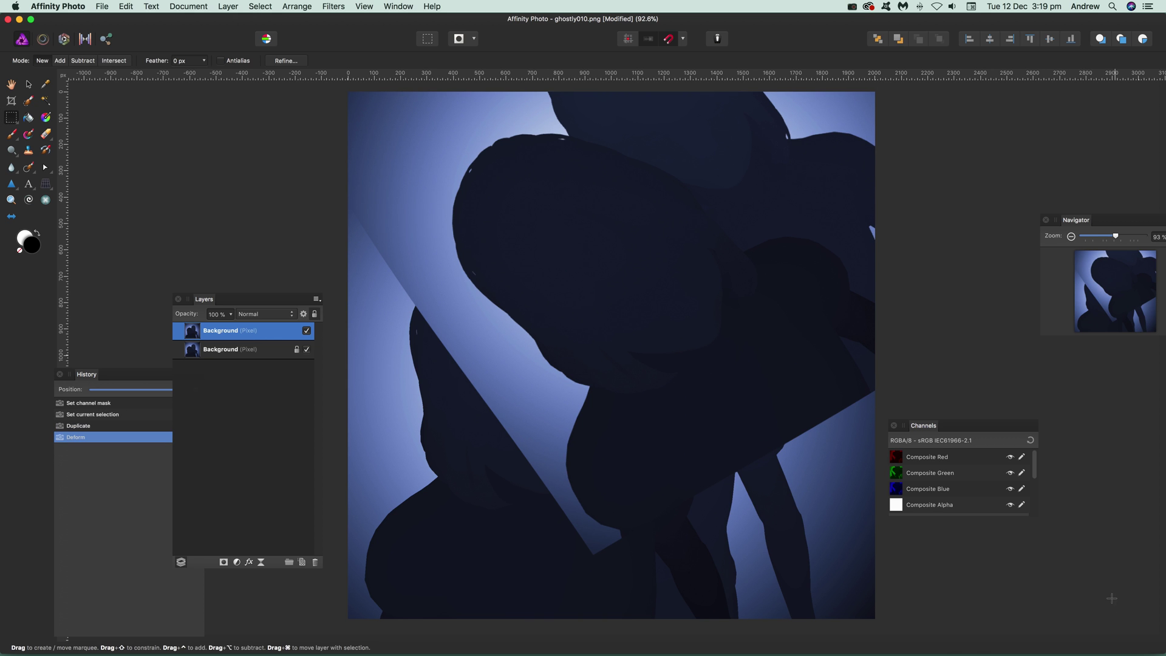
Step: Add a live Motion Blur filter with a radius of about 44.5 px to the deformed copy
{"action": "left_click", "coordinate": [233, 8]}
{"action": "left_click", "coordinate": [214, 393]}
{"action": "left_click", "coordinate": [240, 6]}
{"action": "mouse_move", "coordinate": [259, 120]}
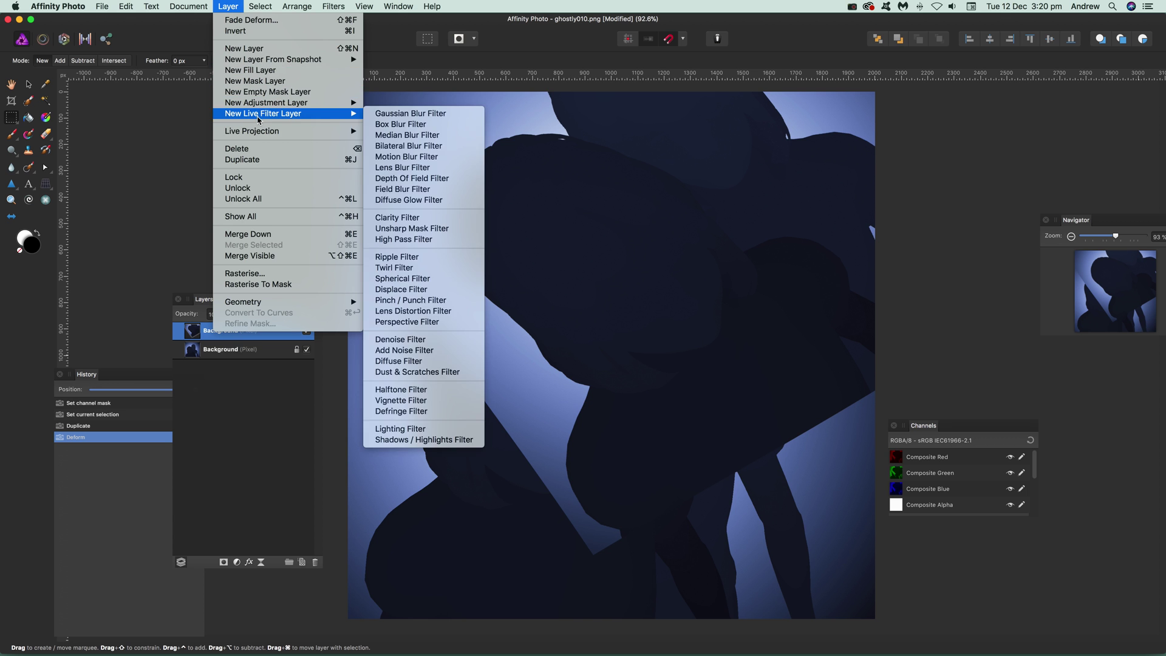
{"action": "left_click", "coordinate": [418, 158]}
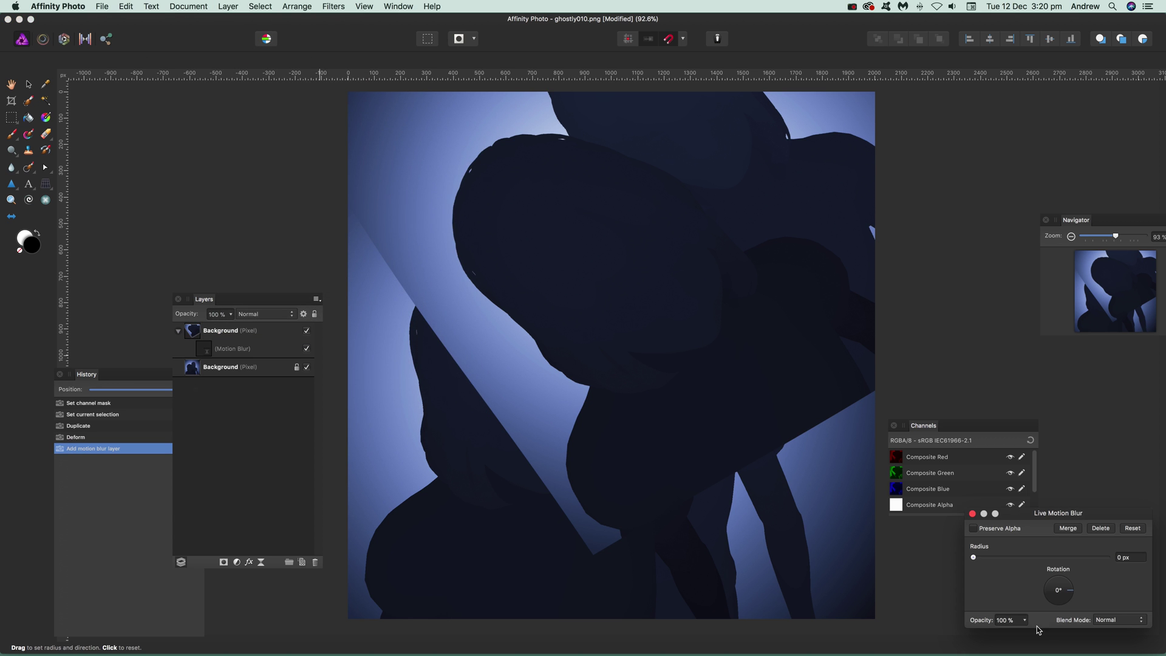
{"action": "left_click_drag", "start_coordinate": [974, 557], "coordinate": [1085, 560]}
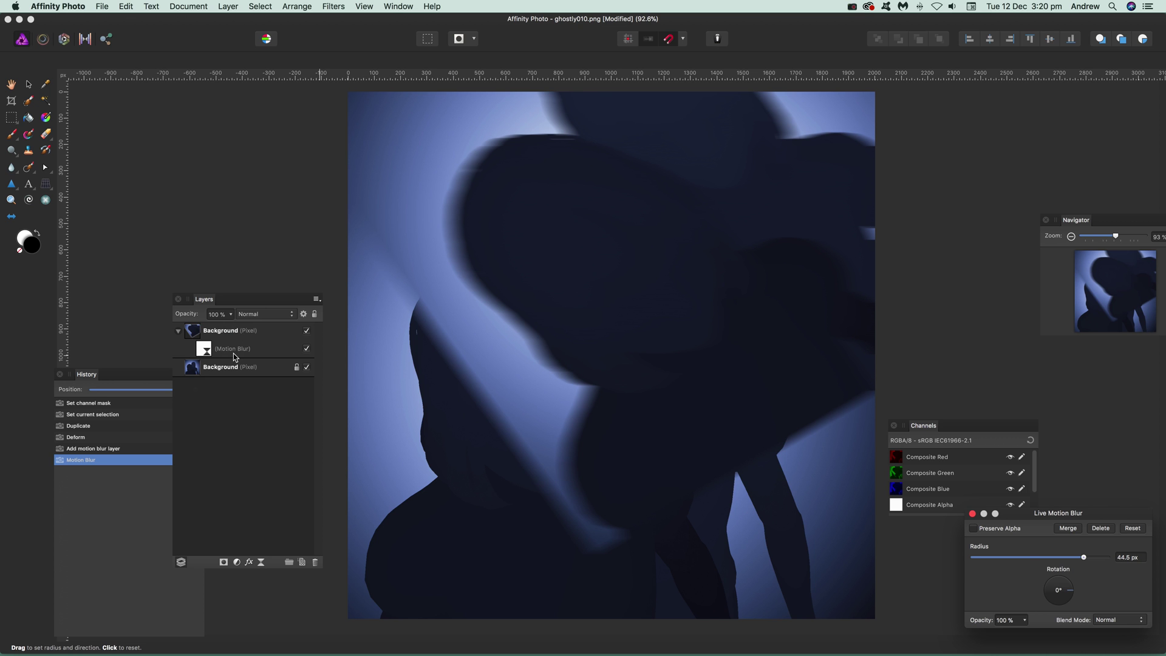
{"action": "left_click", "coordinate": [973, 514]}
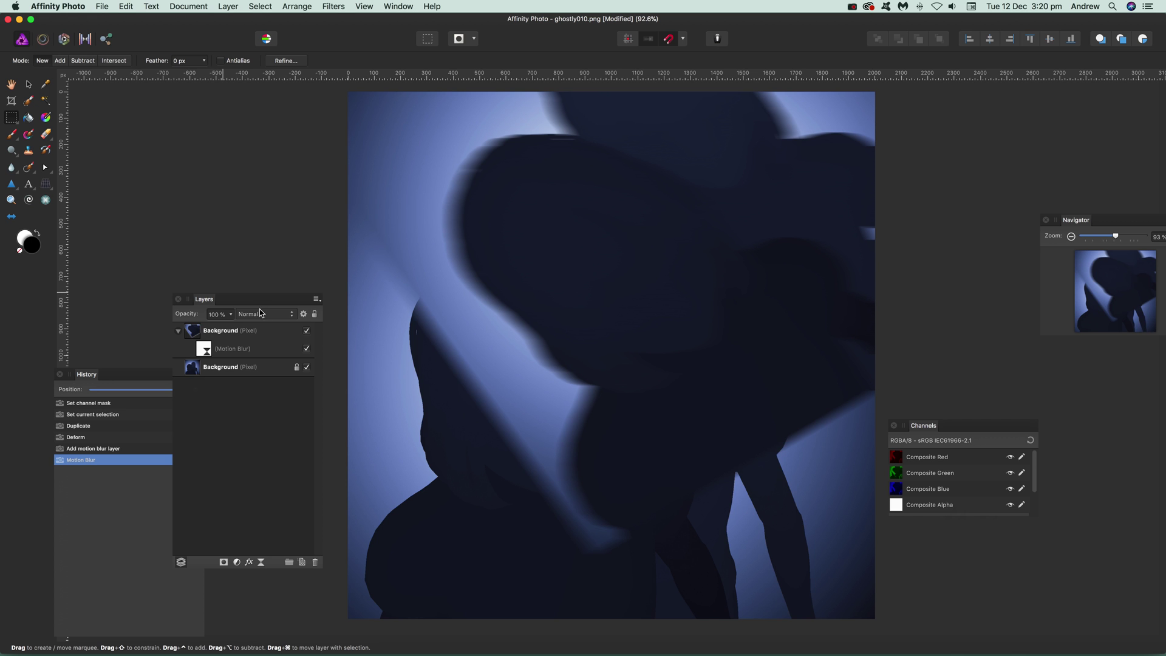
Step: Reopen the live Motion Blur filter's settings and set its radius to about 81 px
{"action": "left_click", "coordinate": [240, 348]}
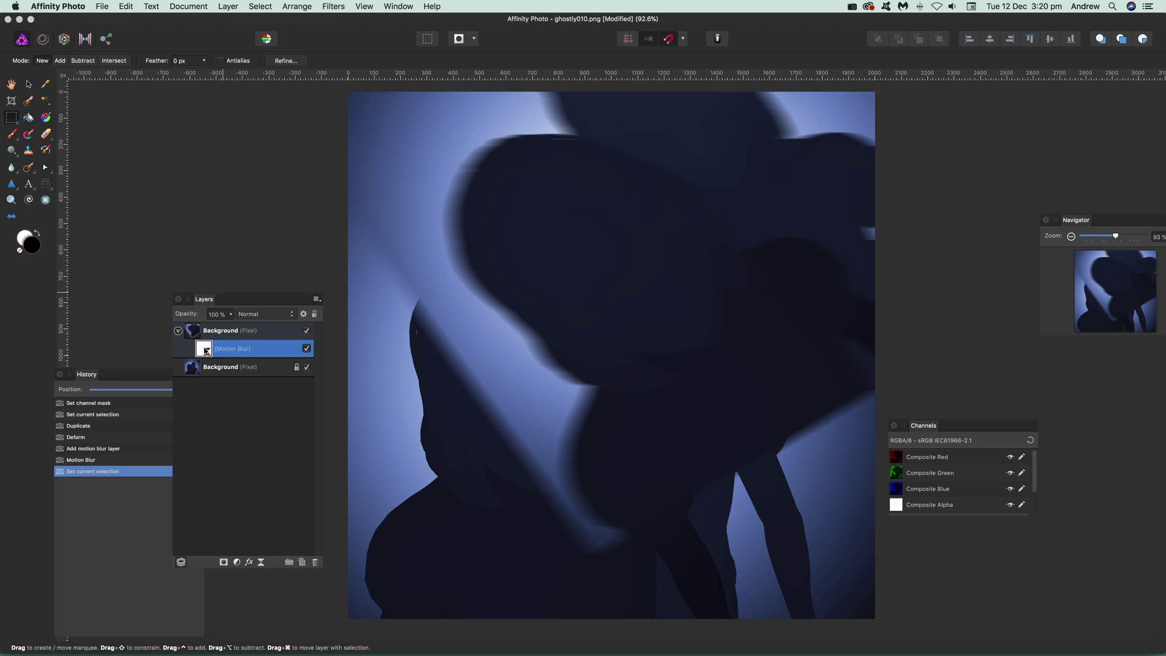
{"action": "double_click", "coordinate": [206, 350]}
{"action": "left_click_drag", "start_coordinate": [1064, 558], "coordinate": [1102, 557]}
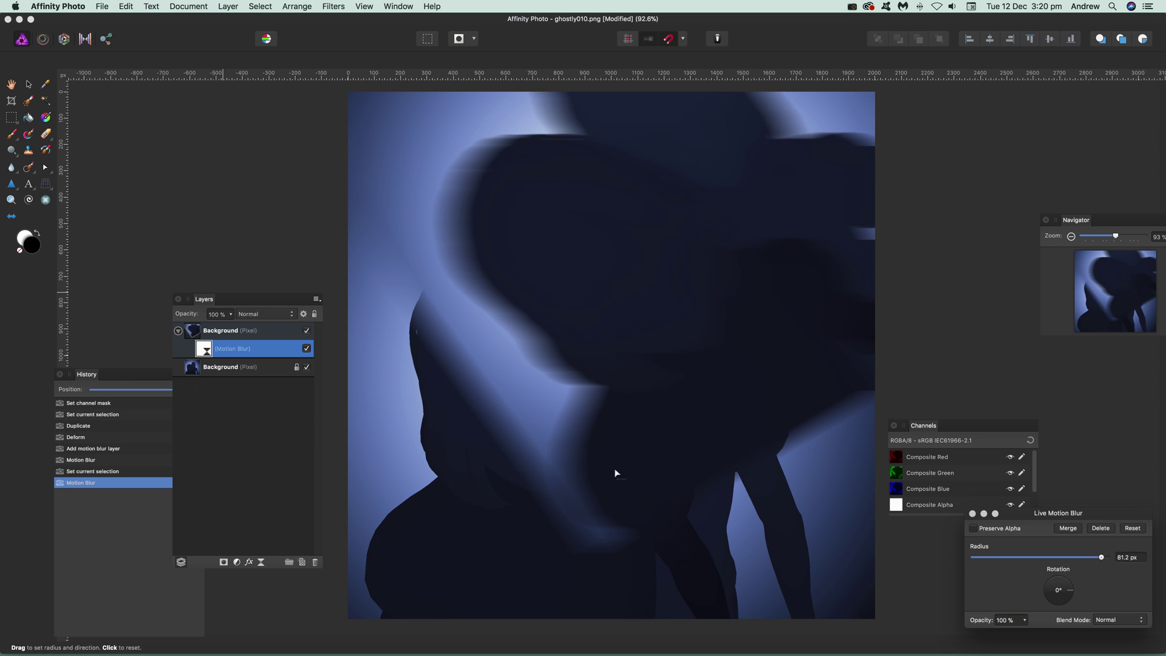
{"action": "left_click", "coordinate": [973, 514]}
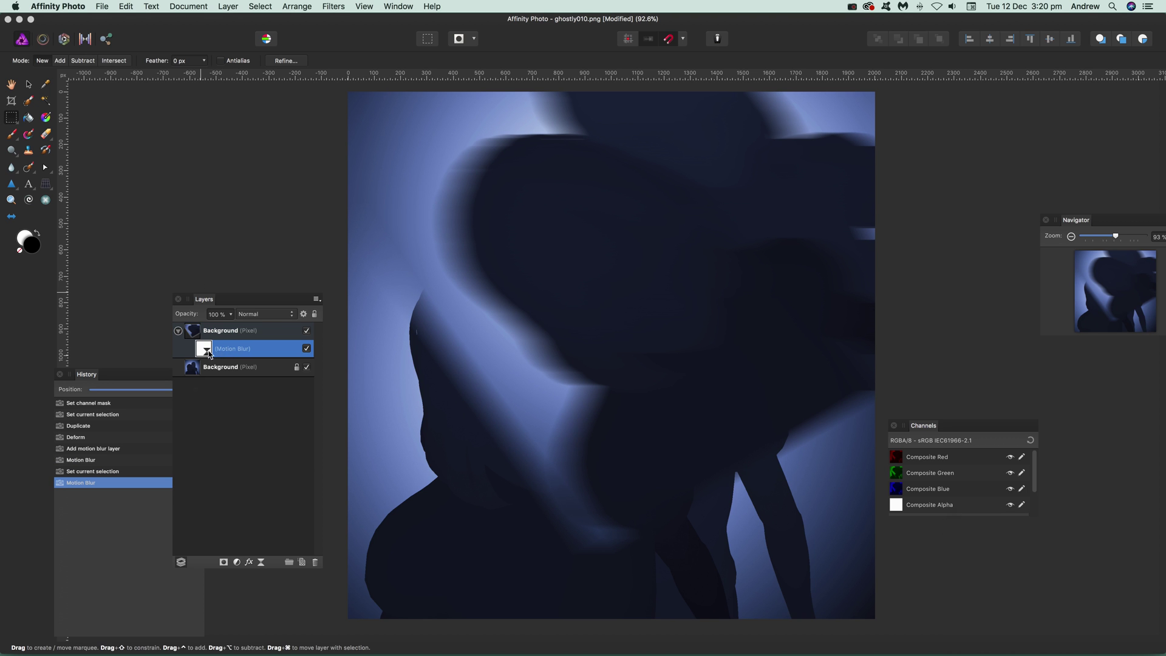
Step: Try the live Motion Blur filter above both Background layers, and nest it back inside the deformed copy
{"action": "left_click_drag", "start_coordinate": [206, 356], "coordinate": [205, 327]}
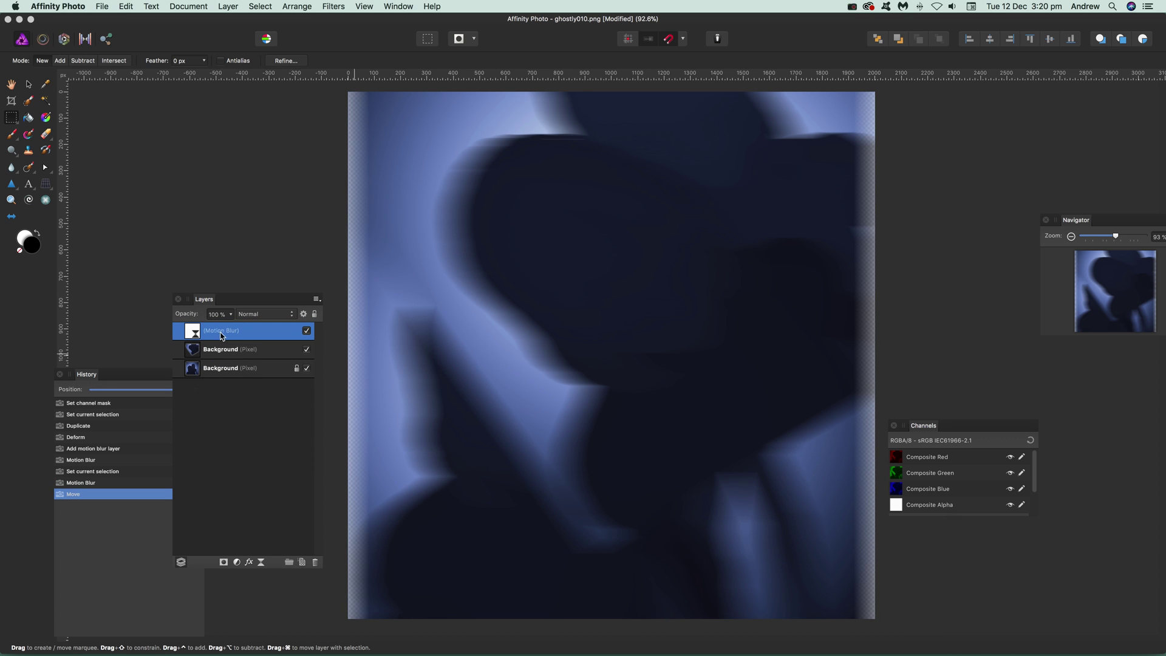
{"action": "mouse_move", "coordinate": [197, 340]}
{"action": "left_mouse_down"}
{"action": "mouse_move", "coordinate": [198, 351]}
{"action": "mouse_move", "coordinate": [234, 348]}
{"action": "mouse_move", "coordinate": [203, 351]}
{"action": "left_mouse_up"}
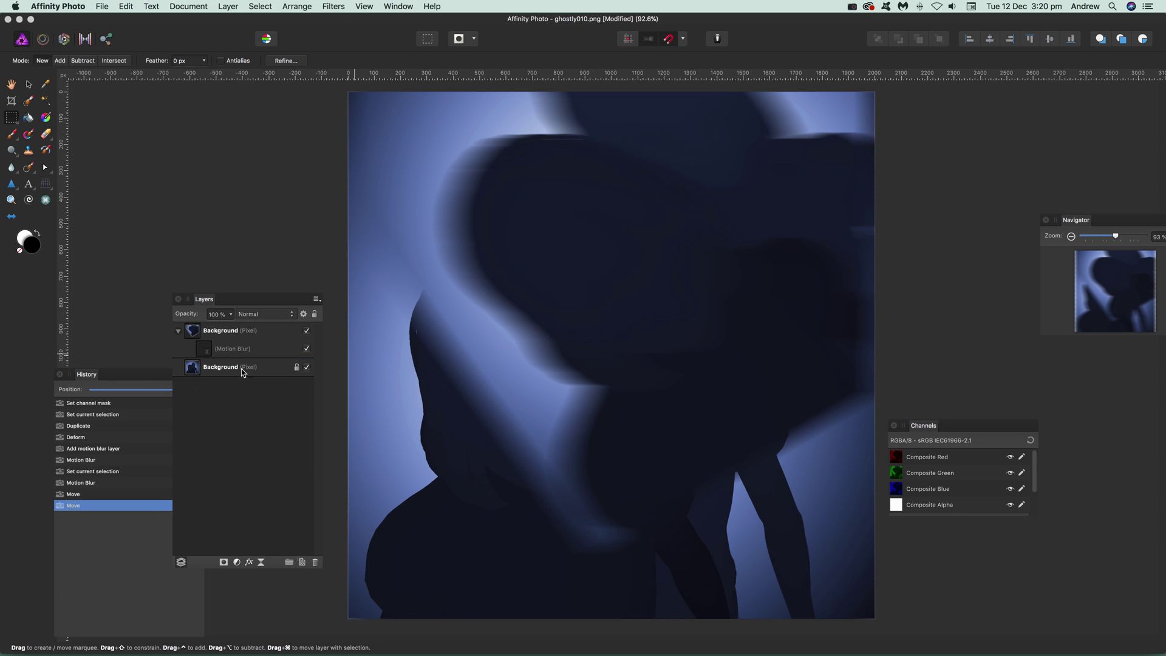